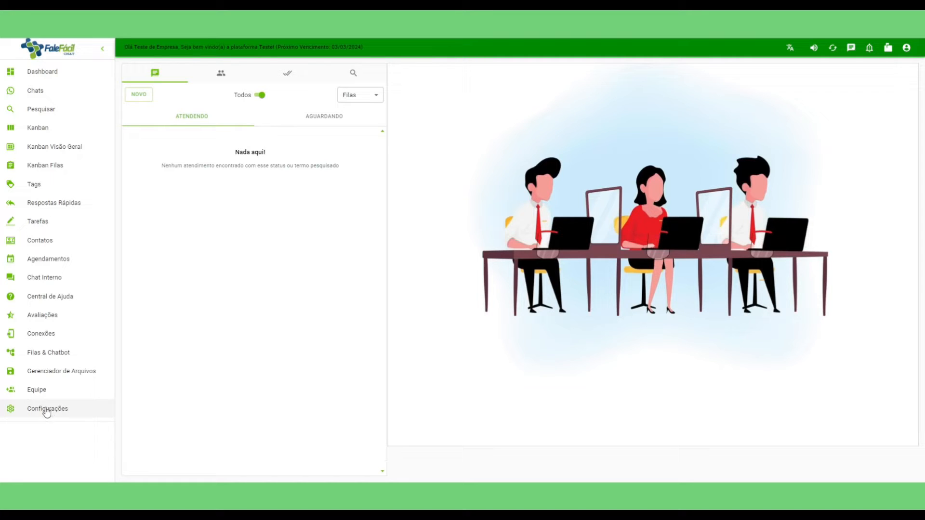
Open the Configurações page and review the call-refusal message text.
{"action": "left_click", "coordinate": [43, 410]}
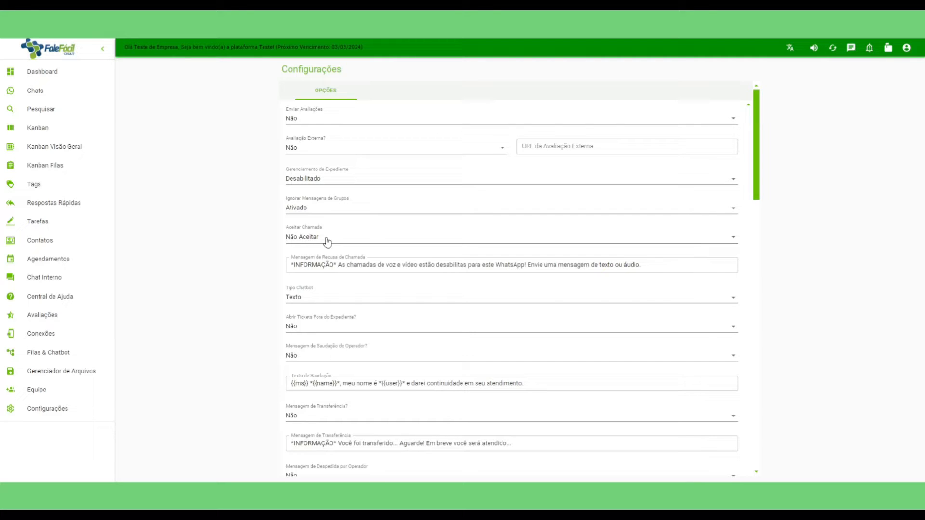
{"action": "left_click", "coordinate": [646, 265]}
{"action": "left_click_drag", "start_coordinate": [645, 266], "coordinate": [281, 274]}
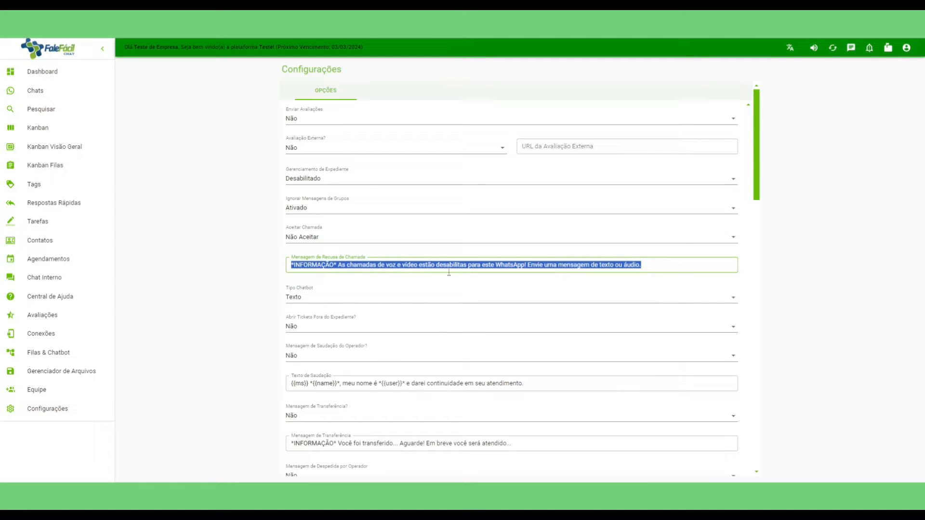
{"action": "left_click", "coordinate": [258, 268]}
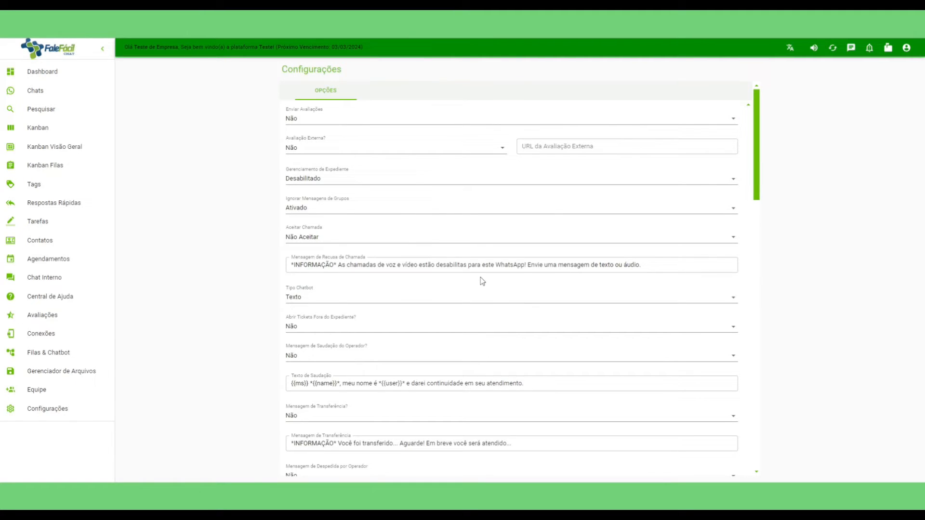
Set the transfer notification sound to Notificação Padrão.
{"action": "scroll", "coordinate": [483, 281], "scroll_direction": "down", "scroll_amount": 1}
{"action": "scroll", "coordinate": [482, 281], "scroll_direction": "down", "scroll_amount": 9}
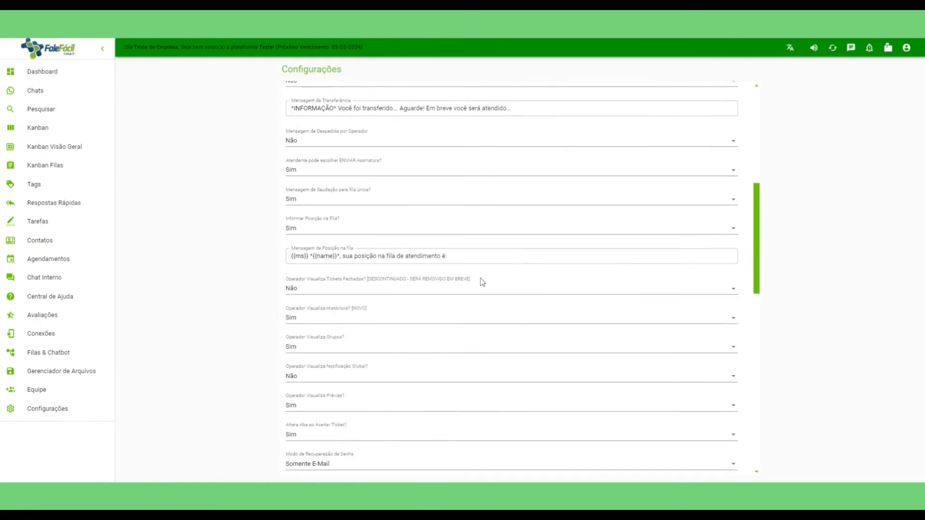
{"action": "scroll", "coordinate": [482, 282], "scroll_direction": "down", "scroll_amount": 5}
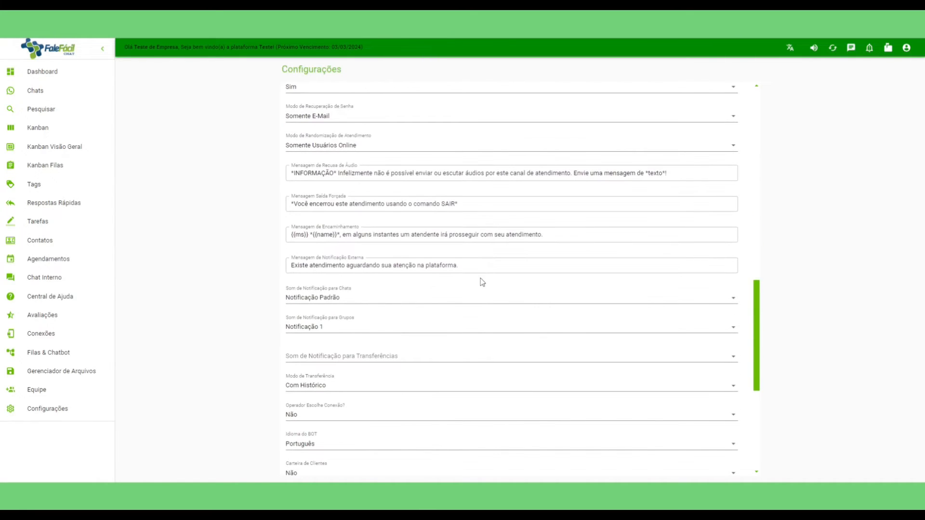
{"action": "scroll", "coordinate": [482, 282], "scroll_direction": "down", "scroll_amount": 2}
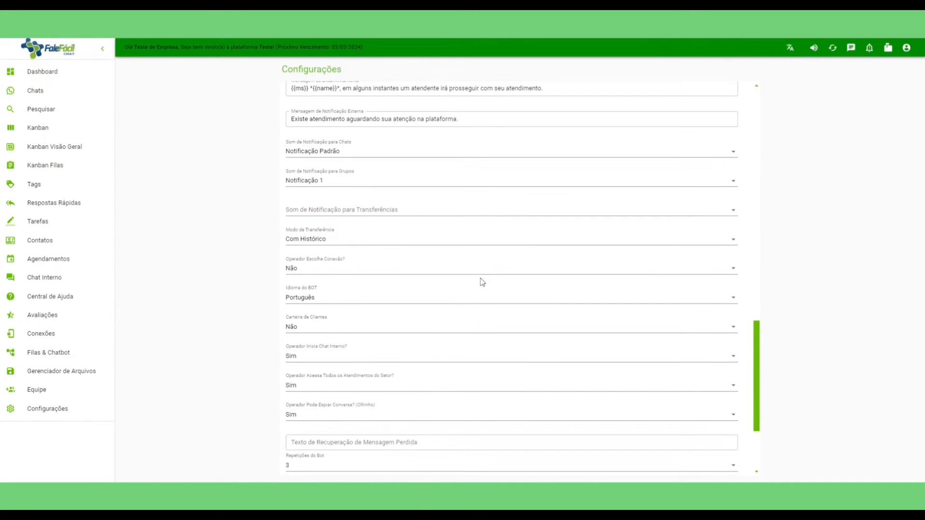
{"action": "left_click", "coordinate": [347, 212]}
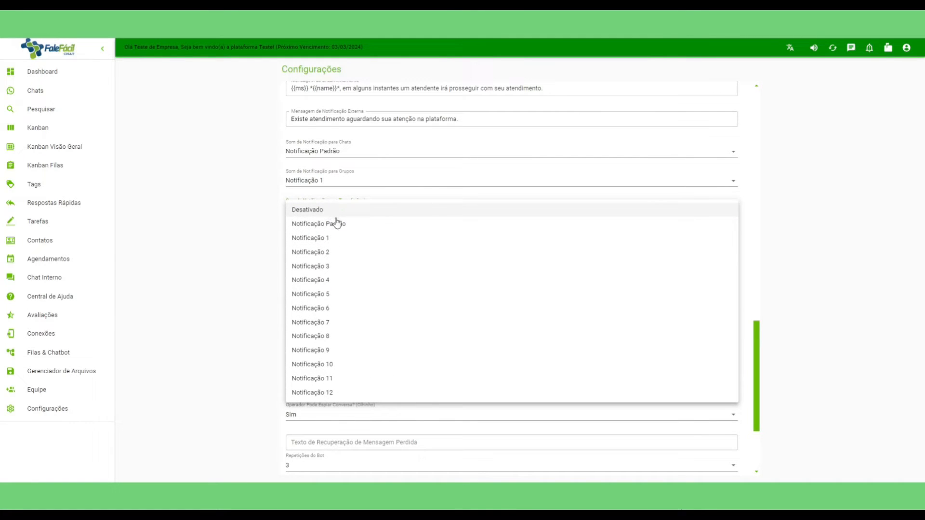
{"action": "left_click", "coordinate": [339, 229]}
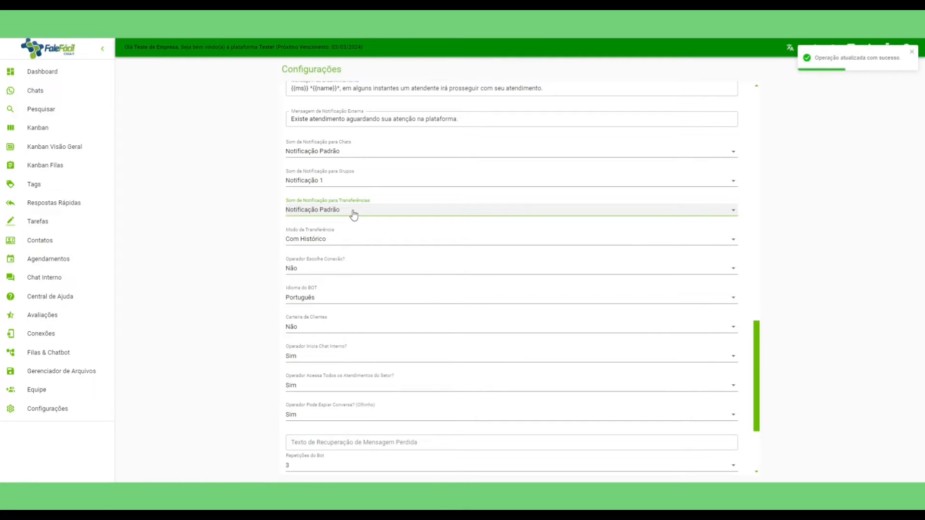
Keep Repetições do Bot at 3 and go to the team's Usuários list.
{"action": "scroll", "coordinate": [380, 227], "scroll_direction": "down", "scroll_amount": 3}
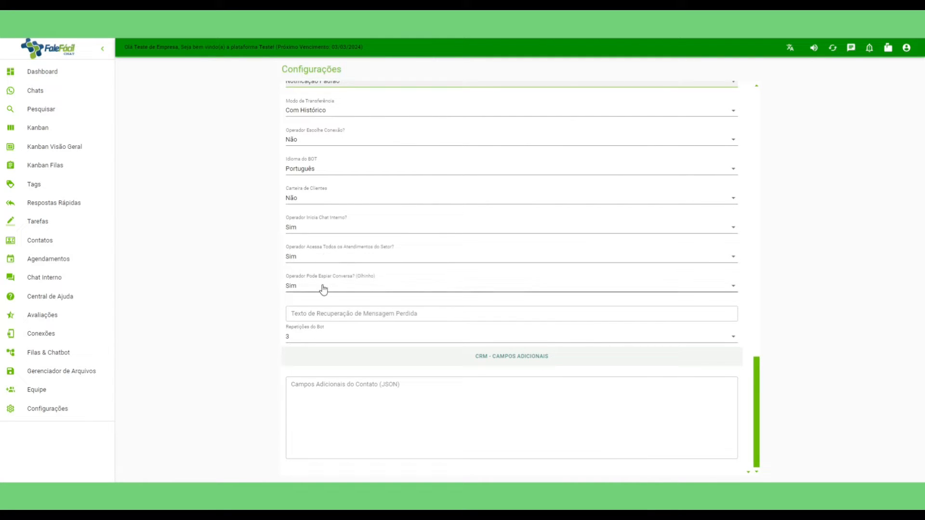
{"action": "left_click", "coordinate": [304, 338]}
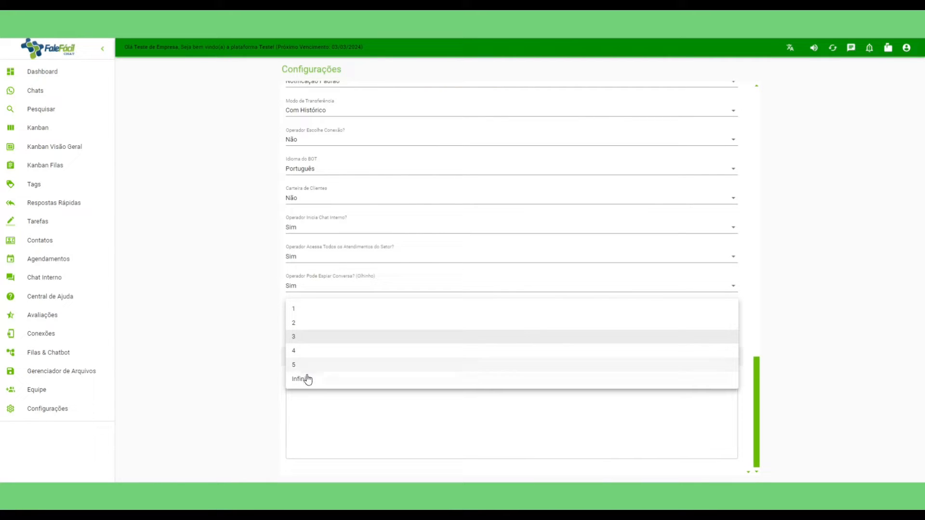
{"action": "left_click", "coordinate": [241, 345]}
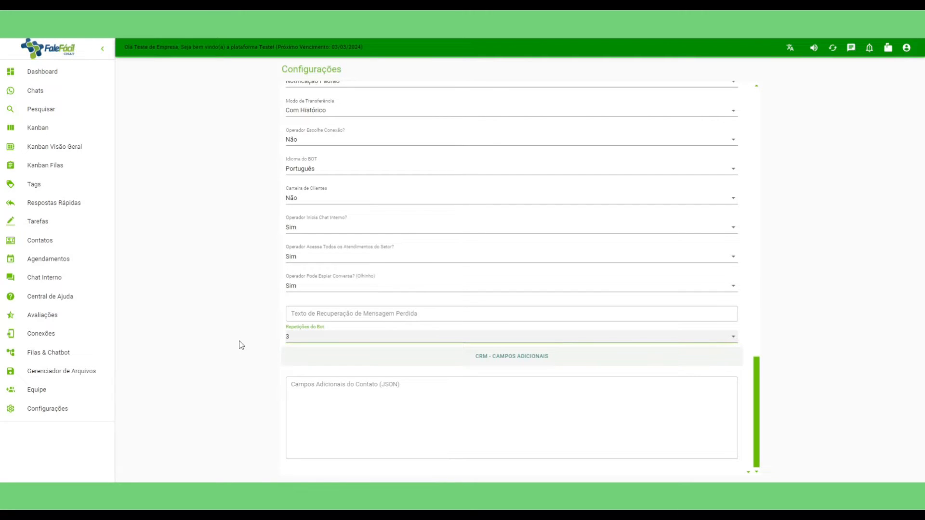
{"action": "left_click", "coordinate": [314, 336]}
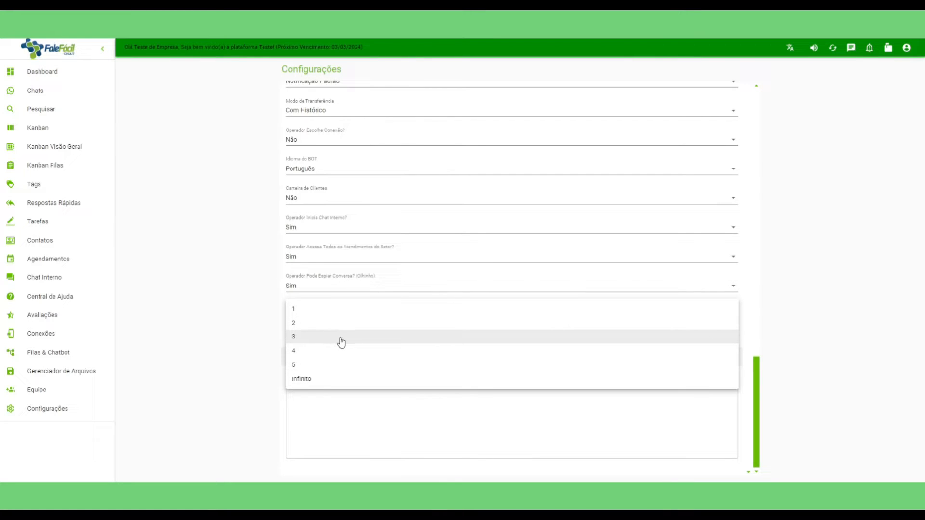
{"action": "left_click", "coordinate": [224, 346]}
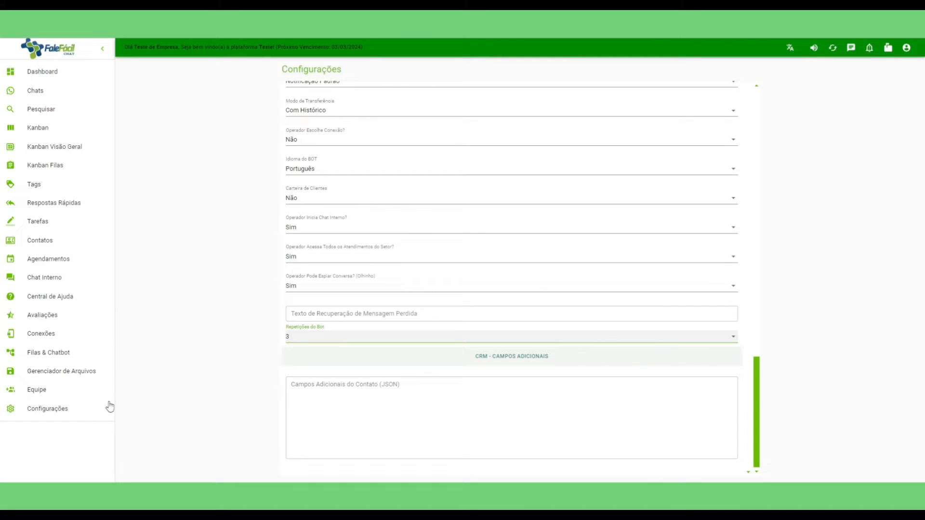
{"action": "left_click", "coordinate": [54, 394]}
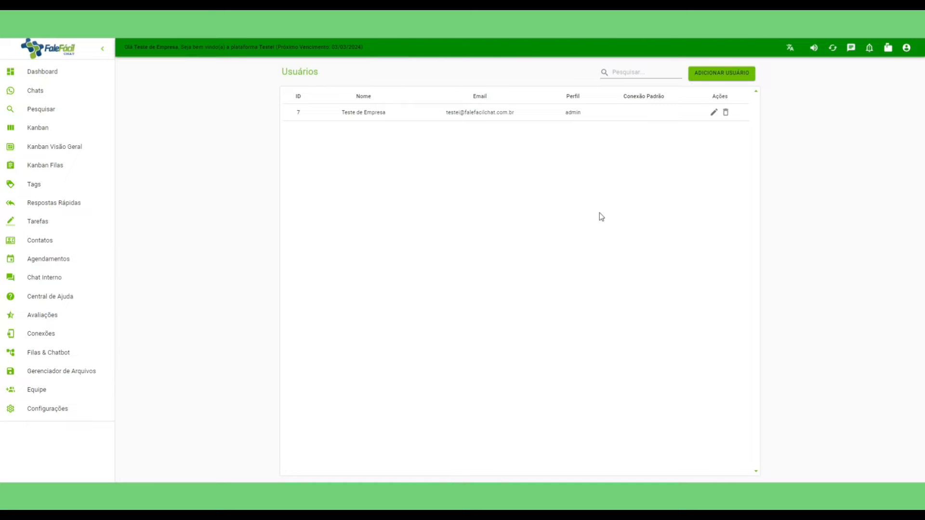
Start a new user and enter a test name and a password.
{"action": "left_click", "coordinate": [722, 73]}
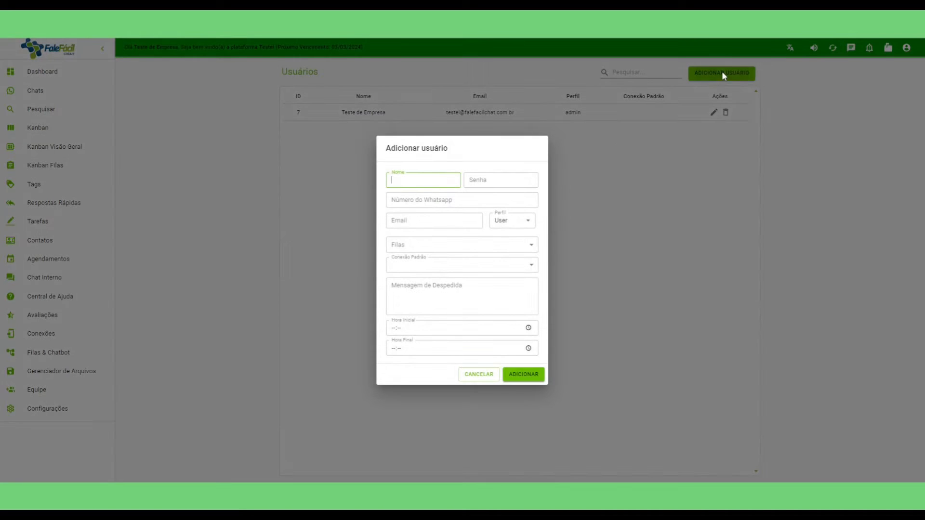
{"action": "type", "text": "teste"}
{"action": "left_click", "coordinate": [425, 198]}
{"action": "left_click", "coordinate": [481, 177]}
{"action": "type", "text": "•••••••••"}
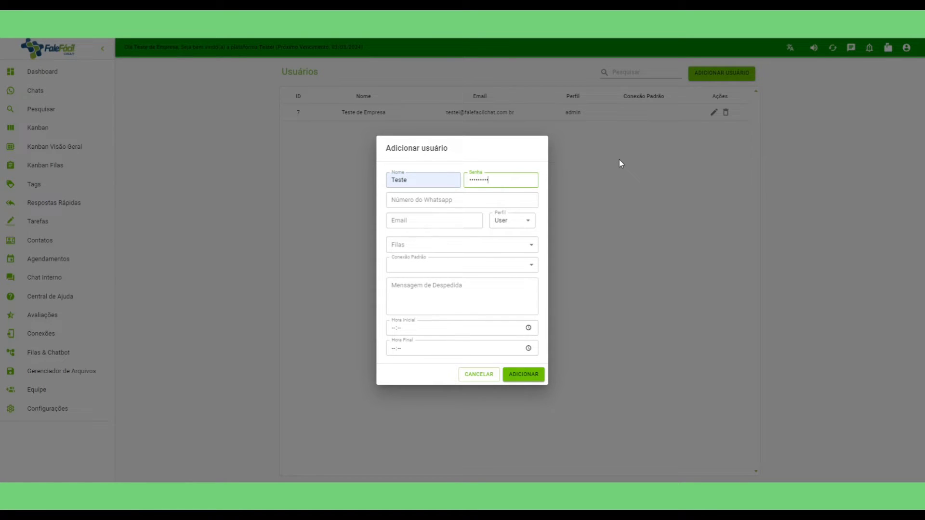
{"action": "key", "text": "BackSpace"}
{"action": "key", "text": "BackSpace"}
{"action": "key", "text": "BackSpace"}
{"action": "key", "text": "BackSpace"}
{"action": "key", "text": "BackSpace"}
{"action": "key", "text": "BackSpace"}
{"action": "key", "text": "BackSpace"}
{"action": "key", "text": "BackSpace"}
{"action": "type", "text": "12345678"}
Fill in the user's WhatsApp number and e-mail address, then open the Perfil choices.
{"action": "key", "text": "Tab"}
{"action": "type", "text": "55"}
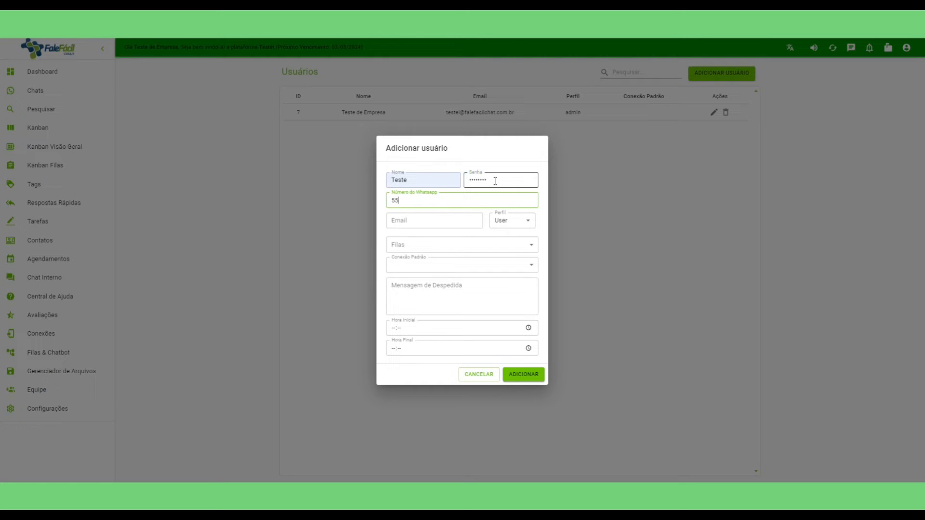
{"action": "type", "text": "21"}
{"action": "key", "text": "BackSpace"}
{"action": "key", "text": "BackSpace"}
{"action": "type", "text": "521922223333"}
{"action": "key", "text": "Tab"}
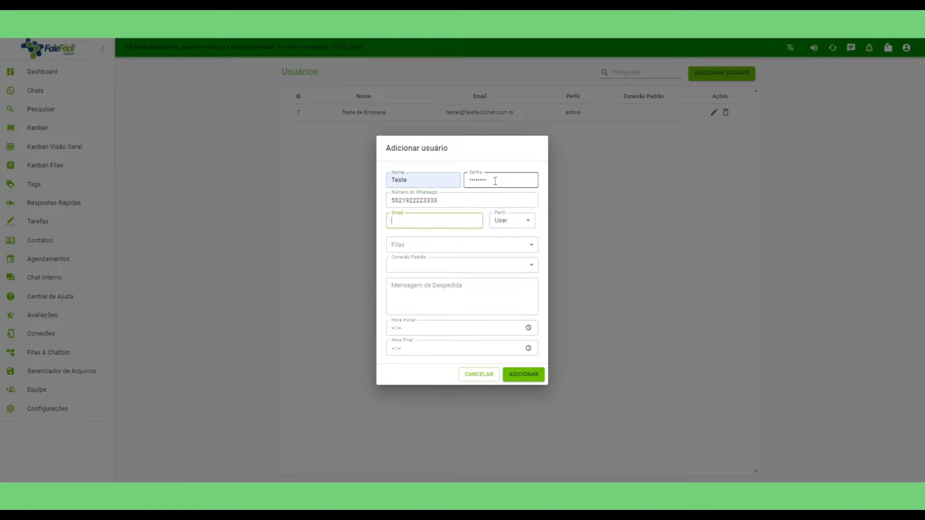
{"action": "type", "text": "teste"}
{"action": "left_click", "coordinate": [466, 247]}
{"action": "left_click", "coordinate": [514, 224]}
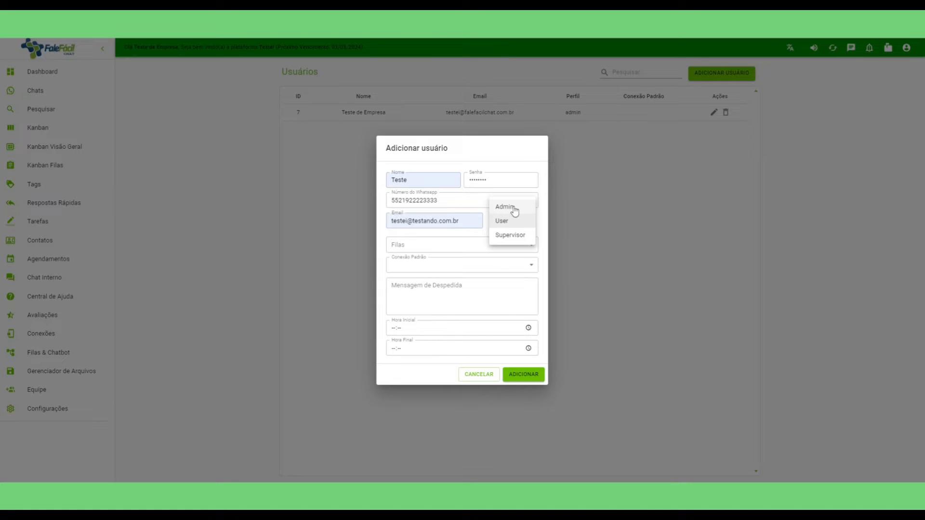
Give the new user the User profile with hours 08:00 to 18:00 and save it.
{"action": "left_click", "coordinate": [507, 224]}
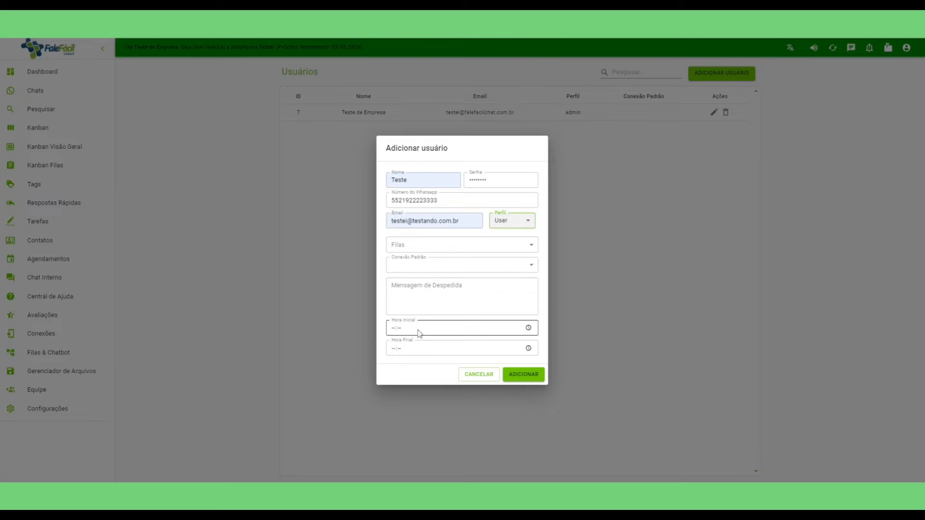
{"action": "left_click", "coordinate": [395, 331]}
{"action": "type", "text": "0800"}
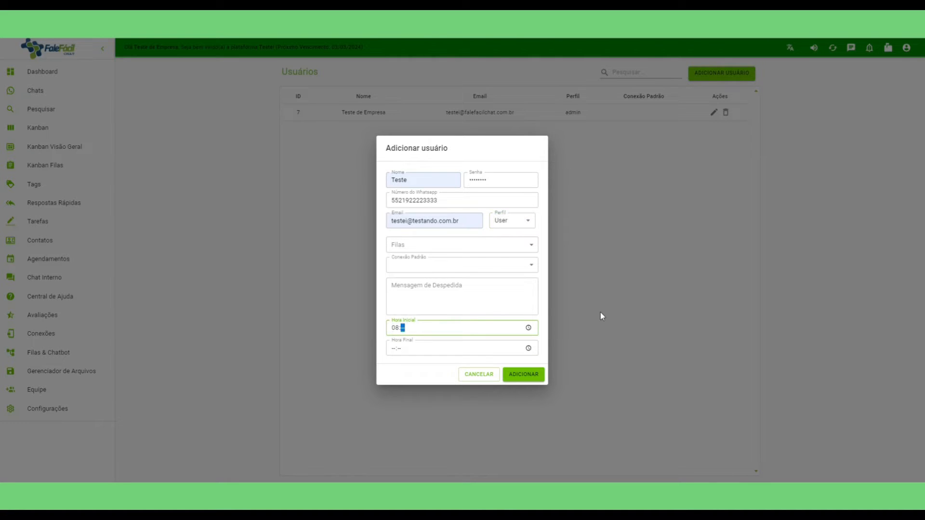
{"action": "left_click", "coordinate": [393, 348]}
{"action": "type", "text": "1800"}
{"action": "left_click", "coordinate": [527, 374]}
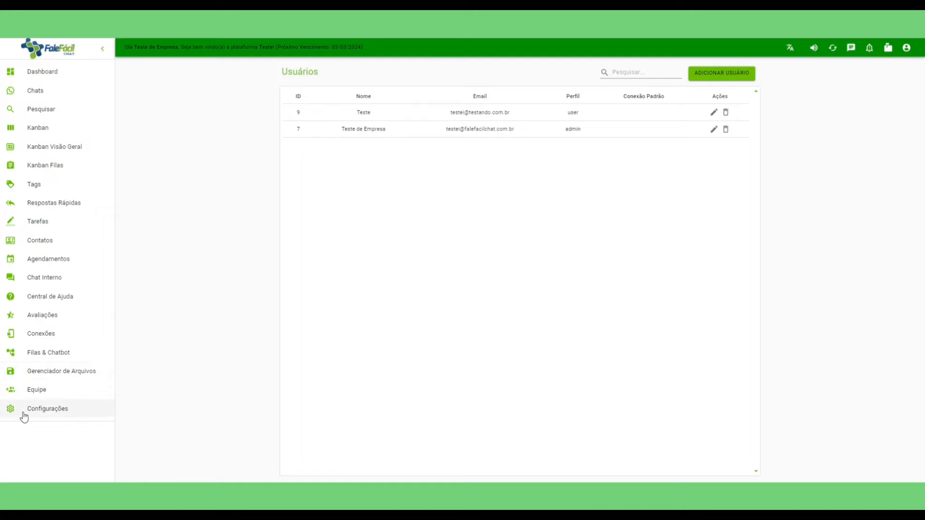
Open Gerenciador de Arquivos, start a new file entry, then cancel it without attaching anything.
{"action": "left_click", "coordinate": [58, 376]}
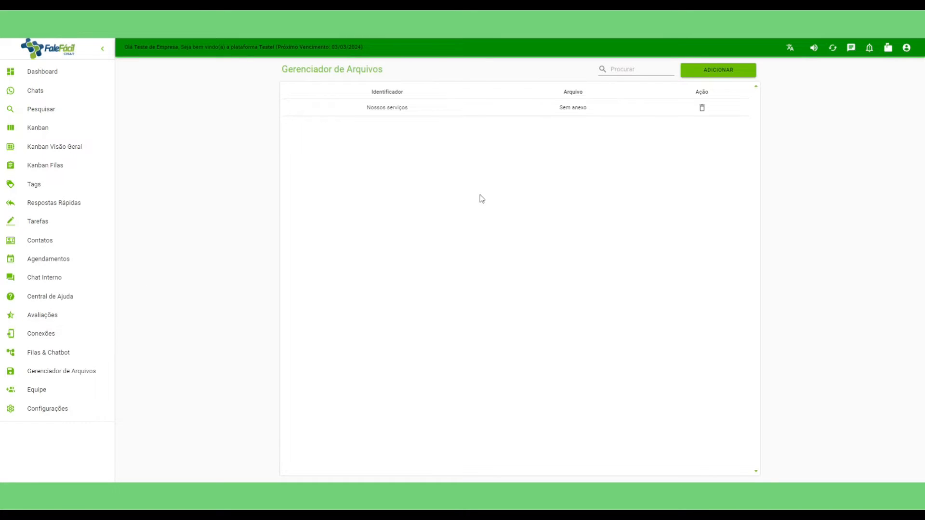
{"action": "left_click", "coordinate": [719, 70]}
{"action": "left_click", "coordinate": [432, 264]}
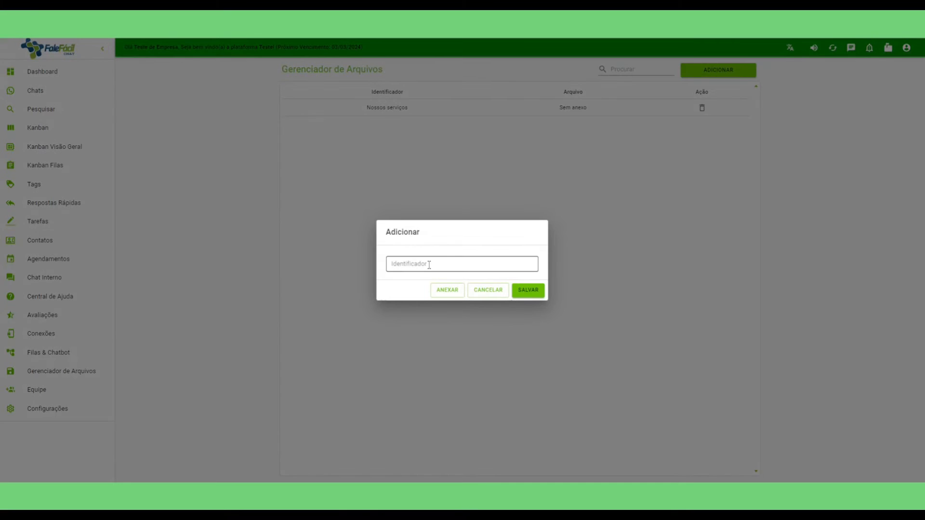
{"action": "left_click", "coordinate": [447, 291]}
{"action": "left_click", "coordinate": [490, 292]}
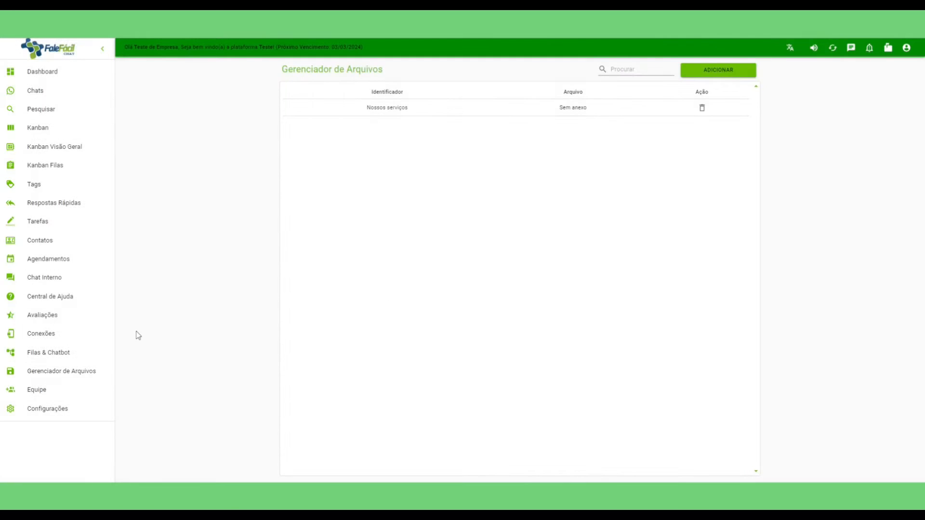
Start a new queue named vendas with bot order 1 and blue colour #004dcf.
{"action": "left_click", "coordinate": [51, 356]}
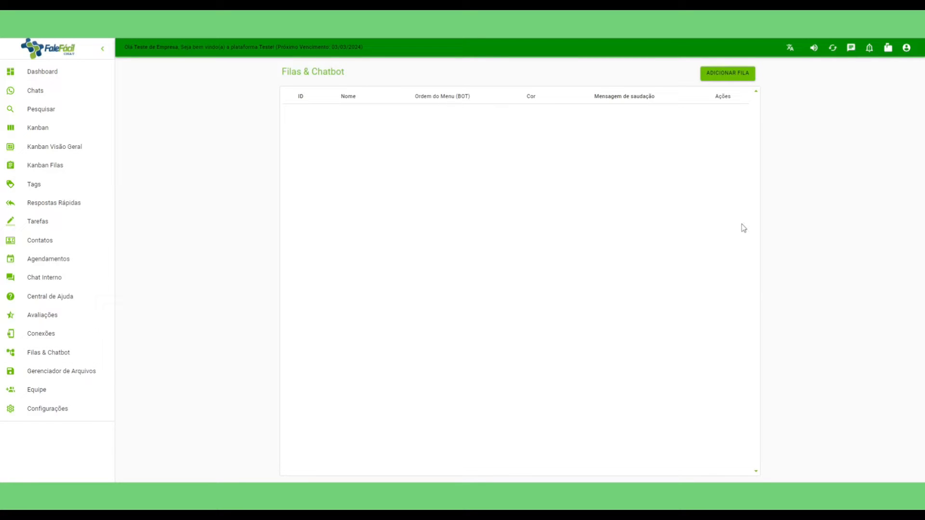
{"action": "left_click", "coordinate": [737, 77]}
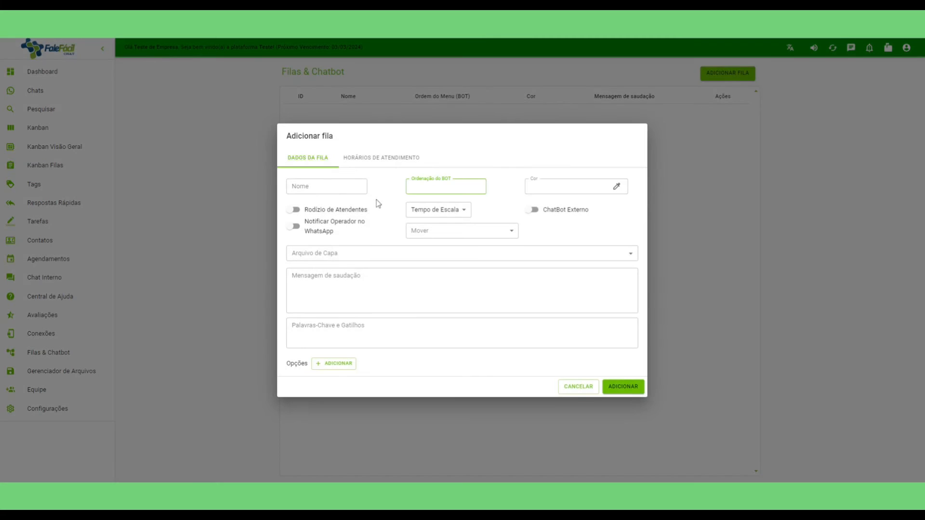
{"action": "left_click", "coordinate": [331, 185]}
{"action": "type", "text": "vendas"}
{"action": "key", "text": "Tab"}
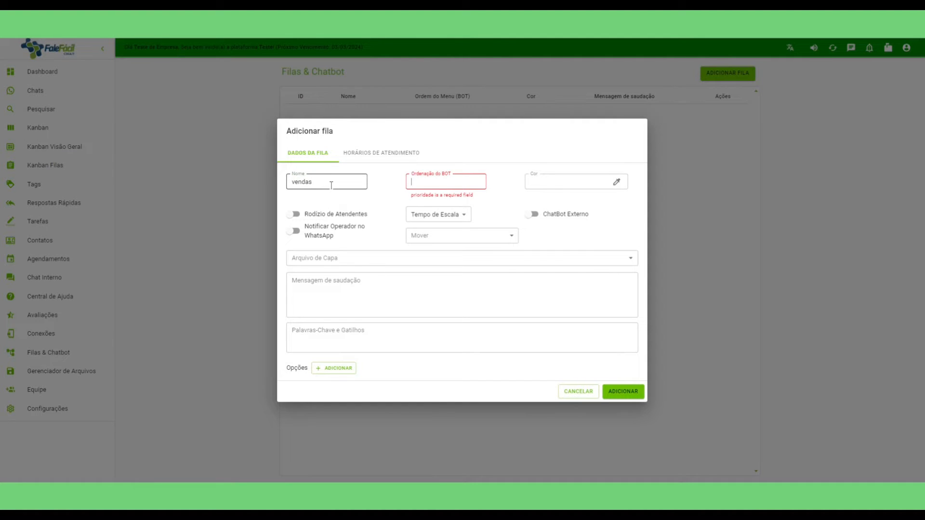
{"action": "type", "text": "1"}
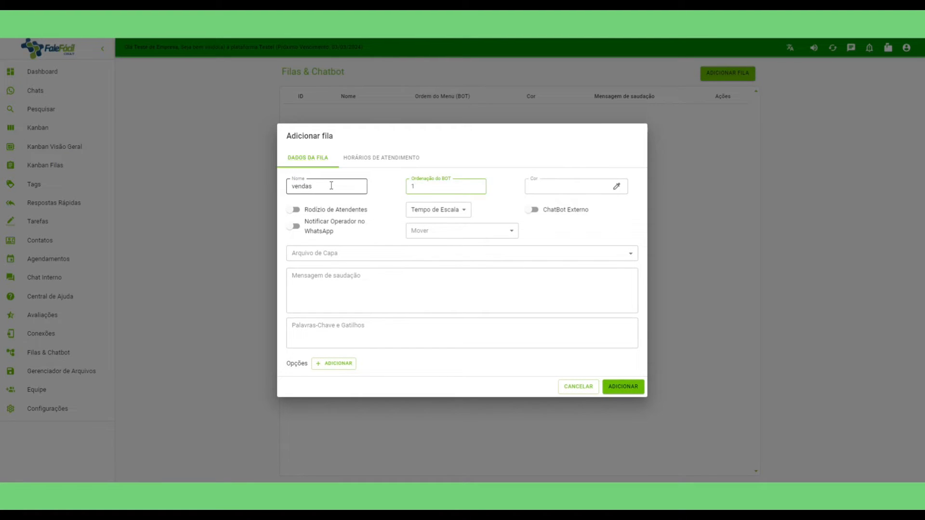
{"action": "key", "text": "Tab"}
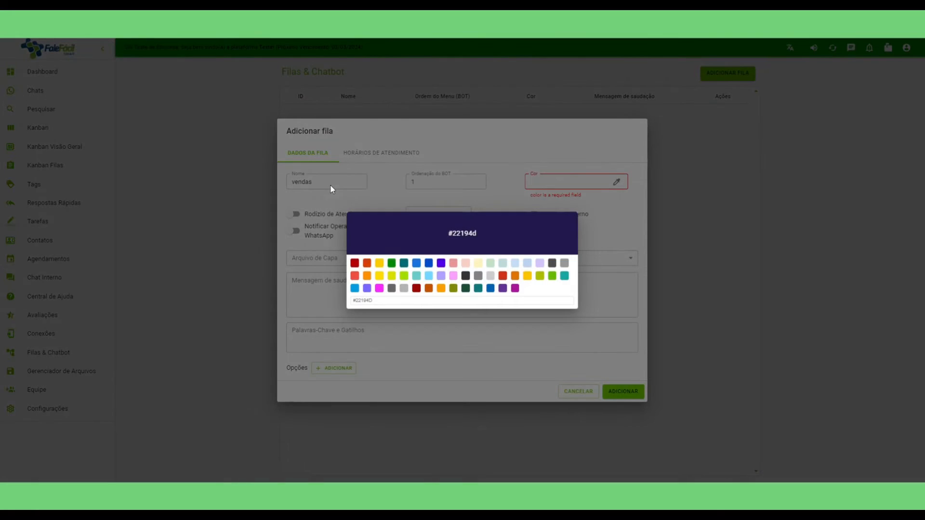
{"action": "left_click", "coordinate": [429, 266]}
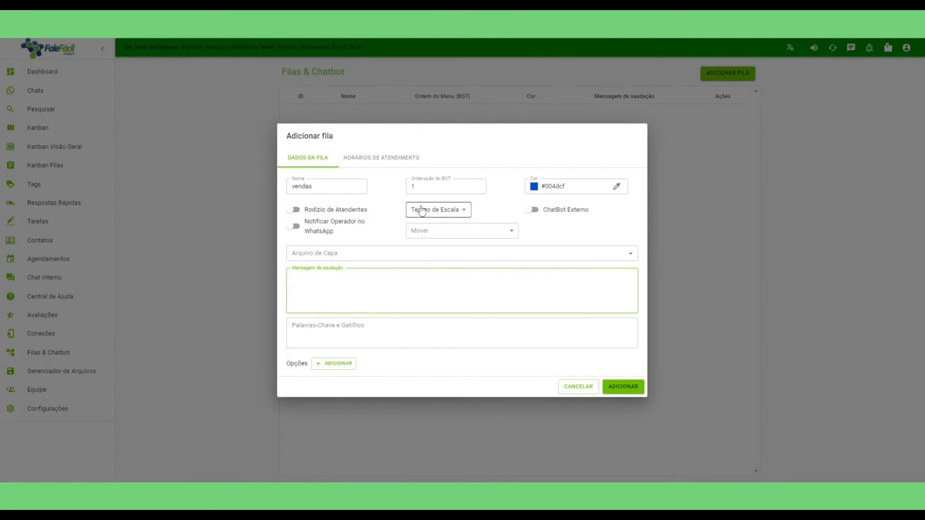
Turn on Rodízio de Atendentes with a 5 minutos escalation time.
{"action": "left_click", "coordinate": [295, 210]}
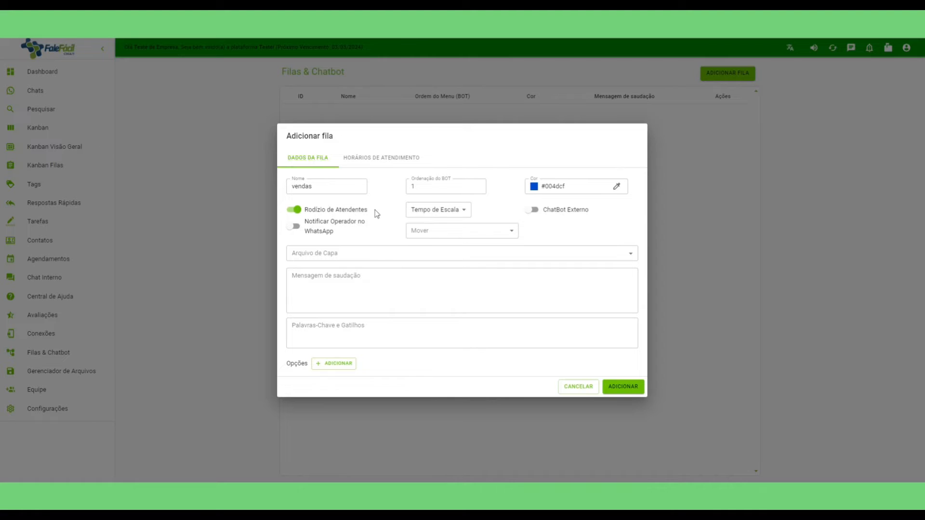
{"action": "left_click", "coordinate": [456, 215]}
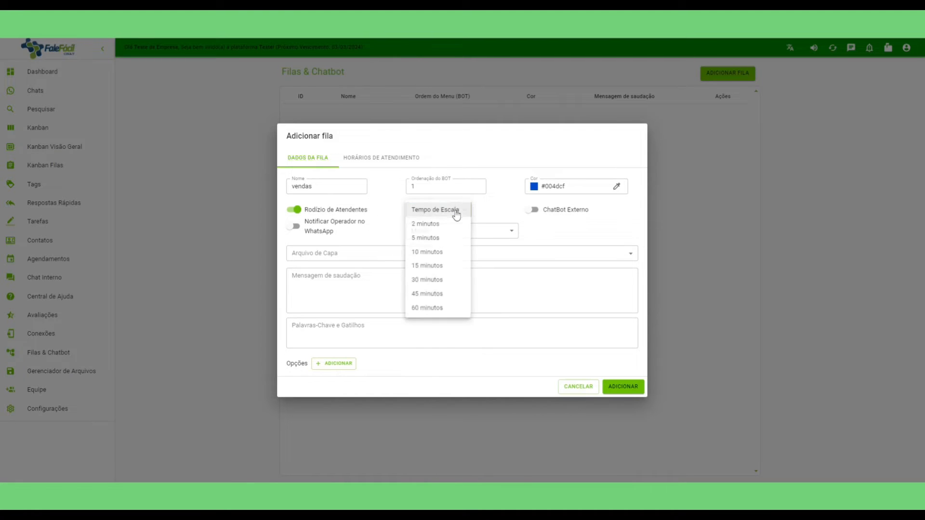
{"action": "left_click", "coordinate": [434, 239]}
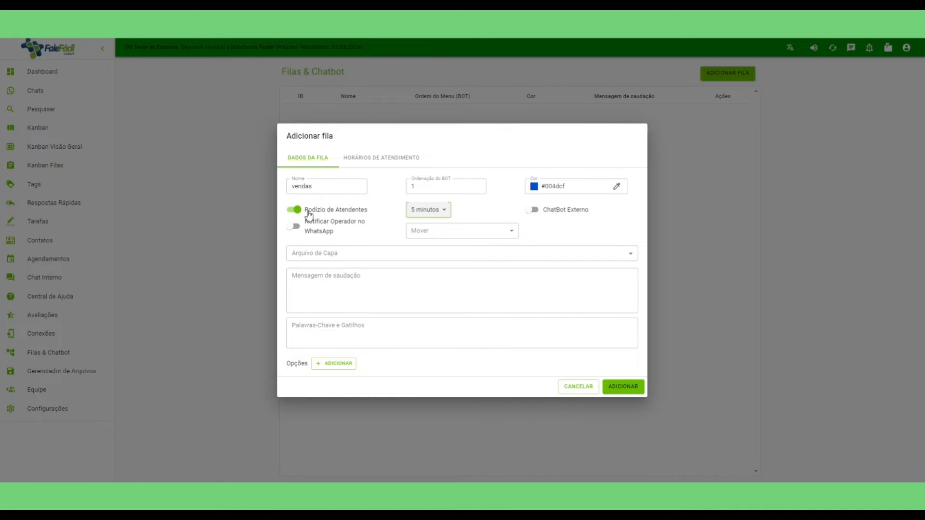
Choose Nossos serviços as cover file and write the sales-transfer greeting message.
{"action": "left_click", "coordinate": [453, 233]}
{"action": "left_click", "coordinate": [484, 211]}
{"action": "left_click", "coordinate": [483, 211]}
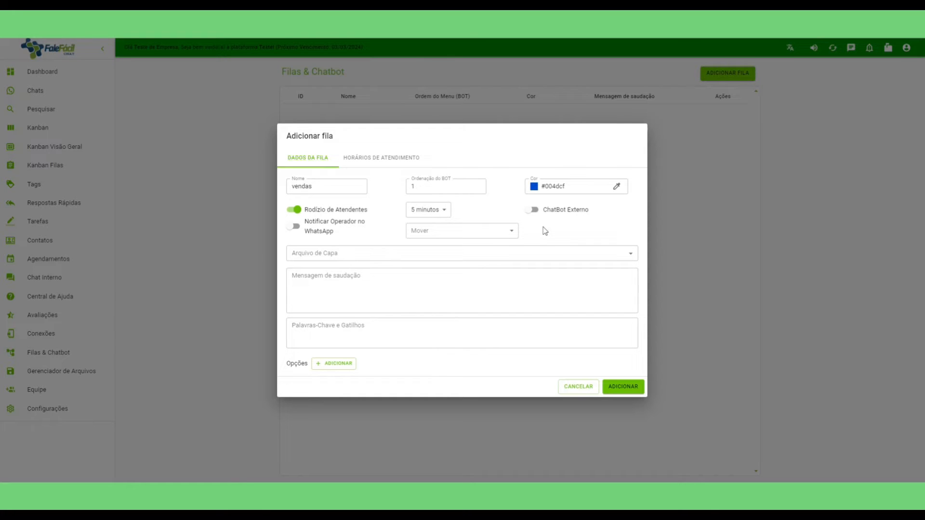
{"action": "left_click", "coordinate": [353, 253]}
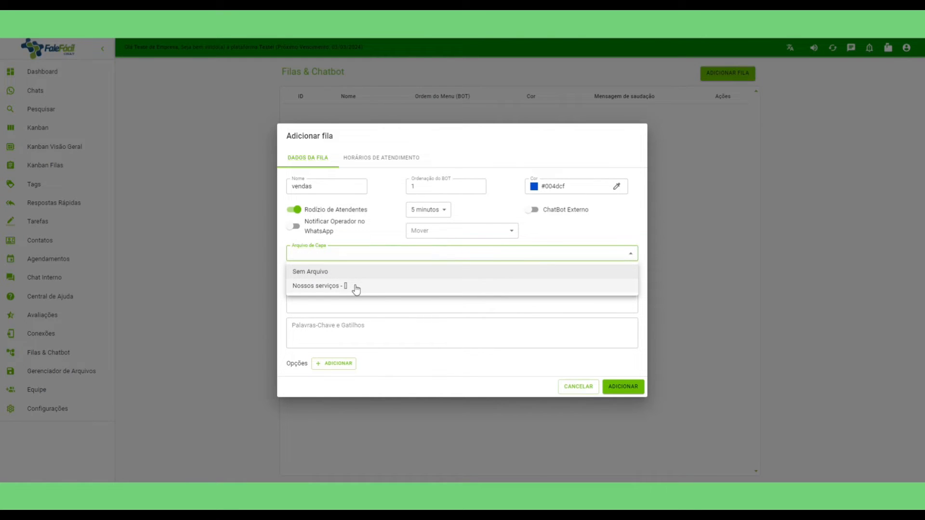
{"action": "left_click", "coordinate": [356, 288]}
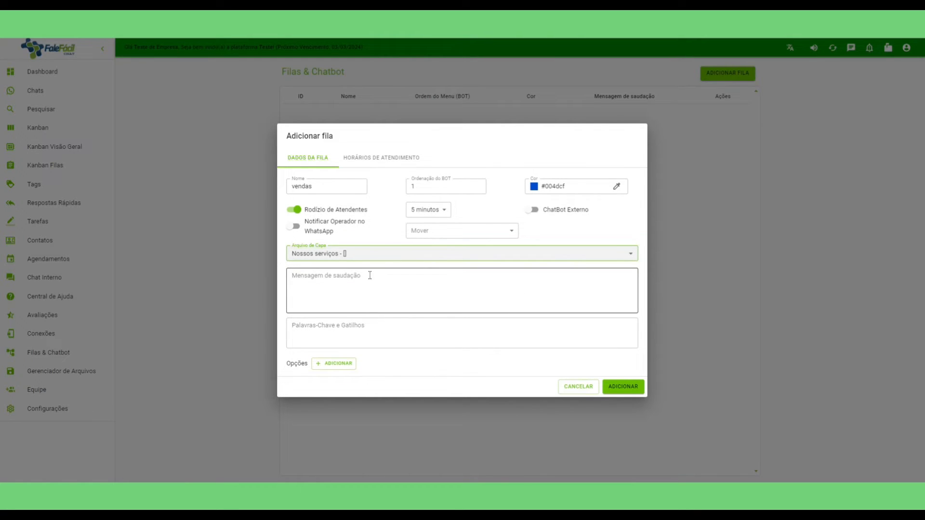
{"action": "left_click", "coordinate": [370, 275]}
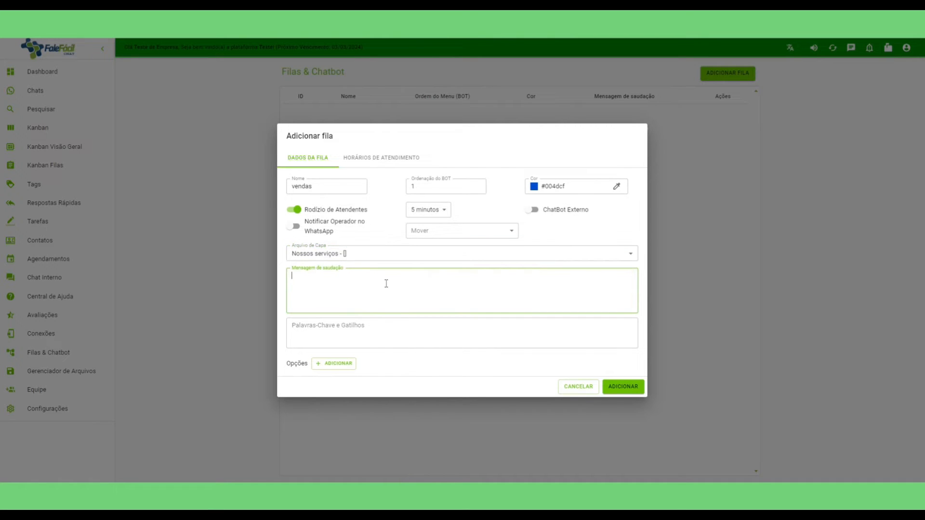
{"action": "type", "text": "Já estamos transferindo o seu atendimento para nossa equipe de vendas"}
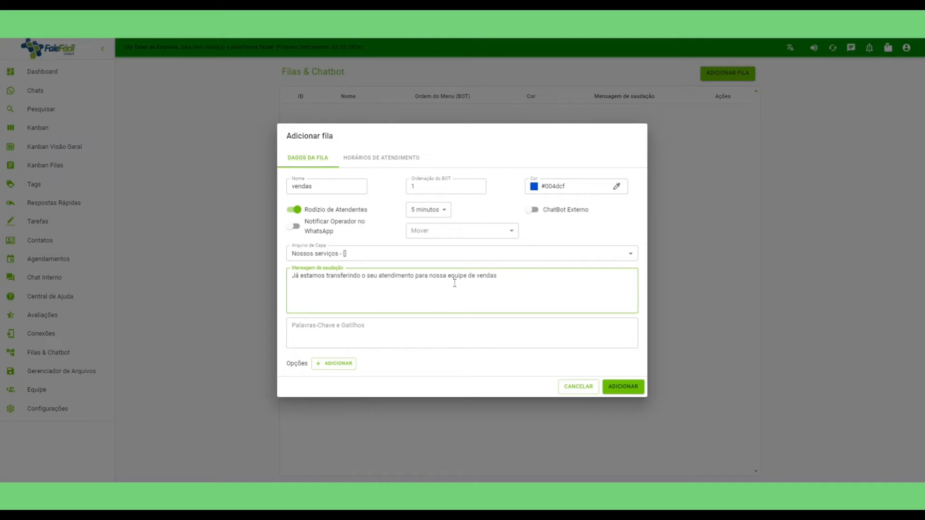
Add keywords 'Contratar, comercial, vendas', rename the queue to Vendas, and save it.
{"action": "left_click", "coordinate": [389, 327]}
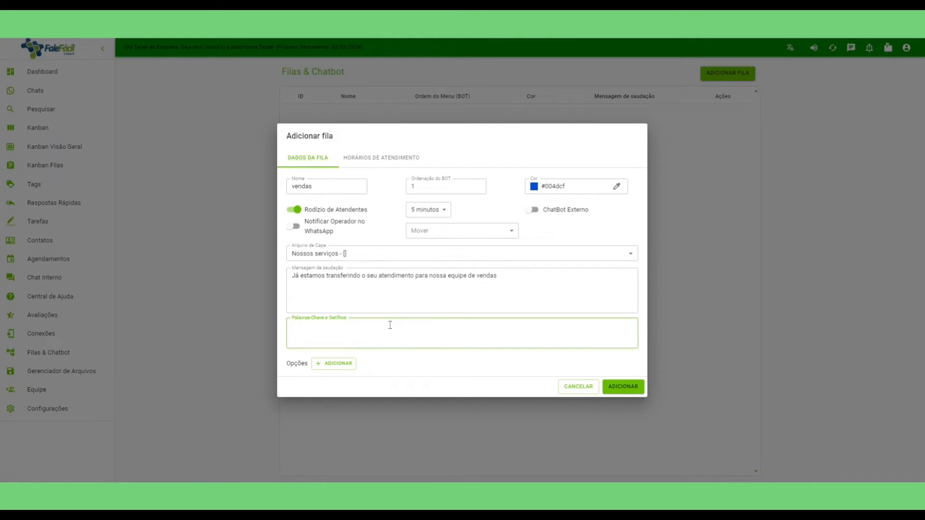
{"action": "type", "text": "Contratar, comercial, vendas"}
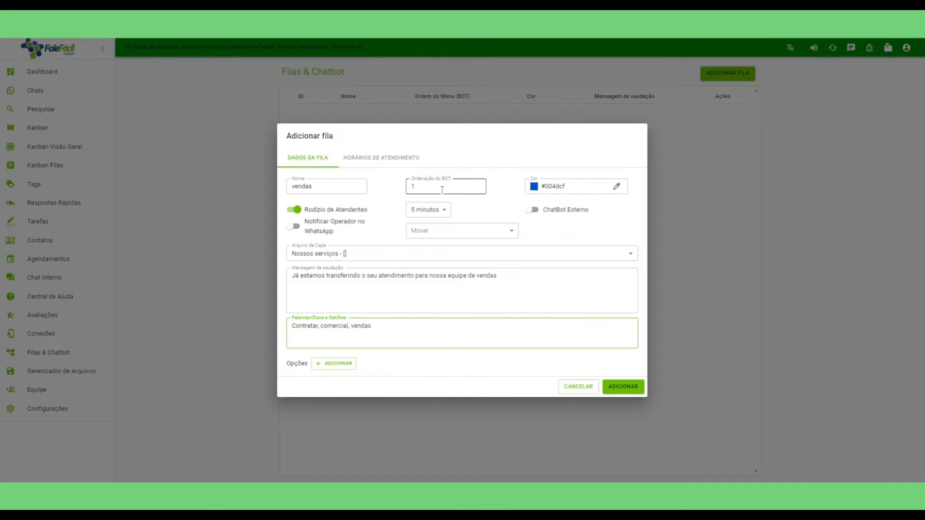
{"action": "left_click", "coordinate": [293, 186]}
{"action": "key", "text": "BackSpace"}
{"action": "type", "text": "V"}
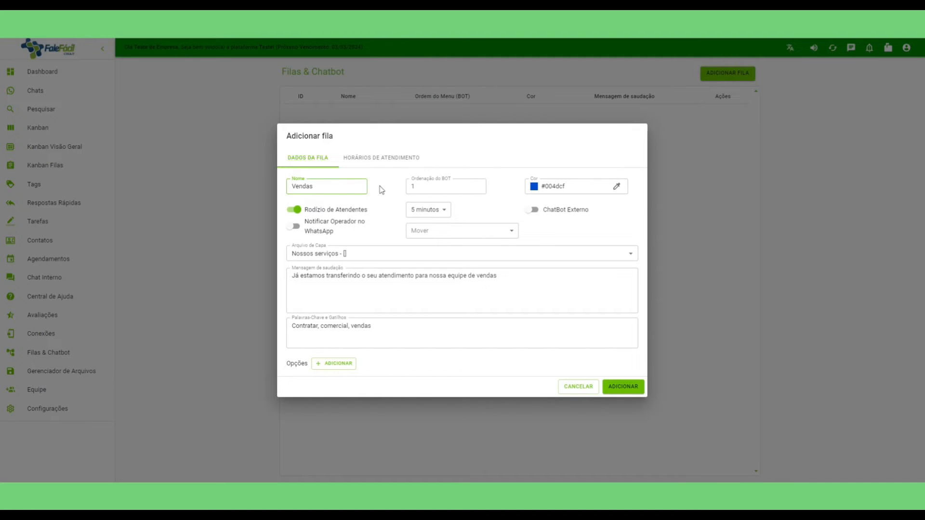
{"action": "left_click", "coordinate": [623, 386]}
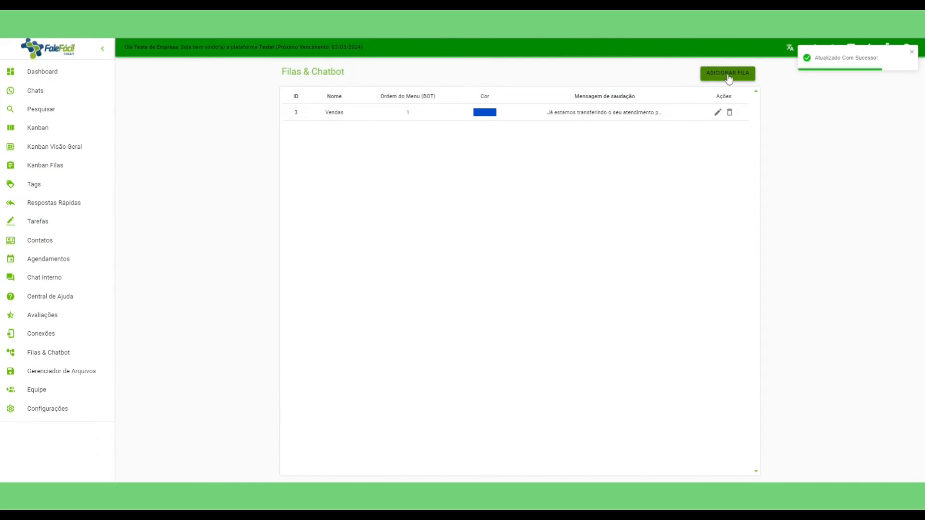
Start a new queue named Financeiro with menu order 2 and green colour #68bc00.
{"action": "left_click", "coordinate": [726, 77]}
{"action": "left_click", "coordinate": [317, 185]}
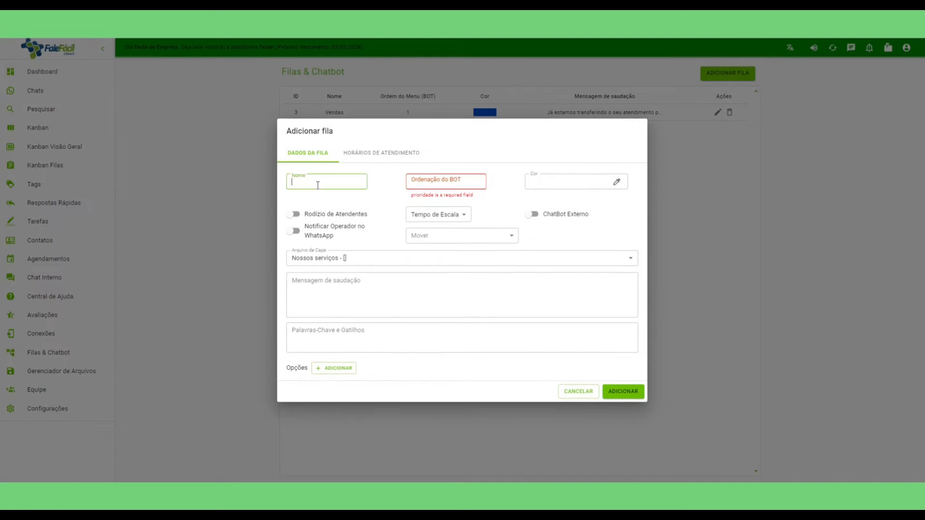
{"action": "type", "text": "Finnaceiro"}
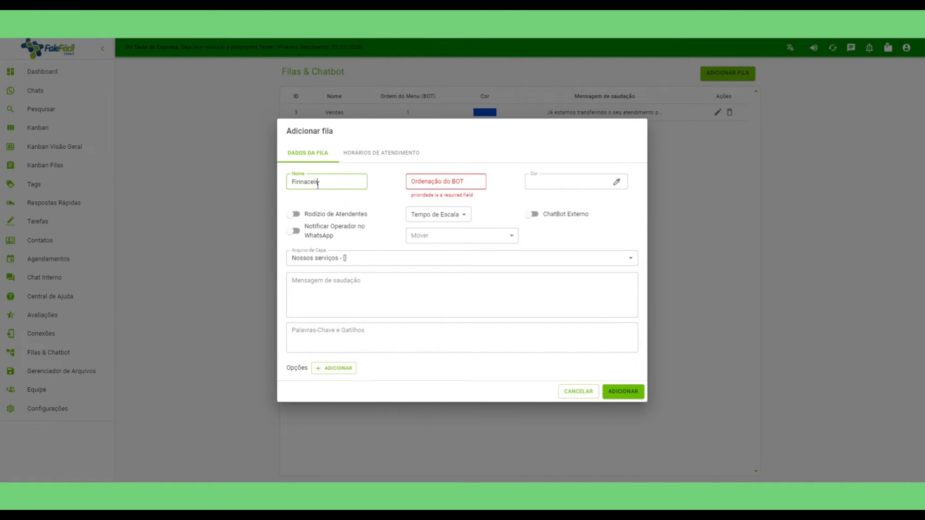
{"action": "key", "text": "BackSpace"}
{"action": "key", "text": "BackSpace"}
{"action": "key", "text": "BackSpace"}
{"action": "key", "text": "BackSpace"}
{"action": "key", "text": "BackSpace"}
{"action": "type", "text": "anceiro"}
{"action": "left_click", "coordinate": [437, 183]}
{"action": "type", "text": "2"}
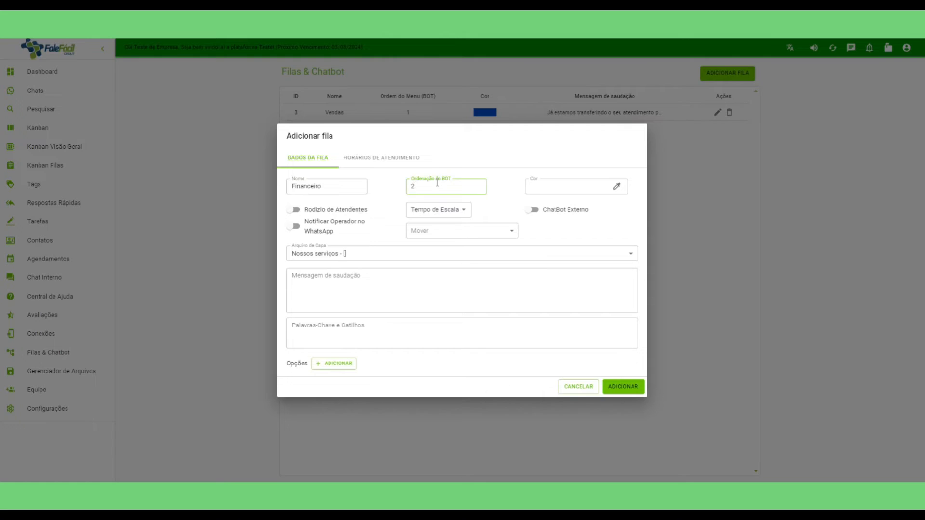
{"action": "key", "text": "Tab"}
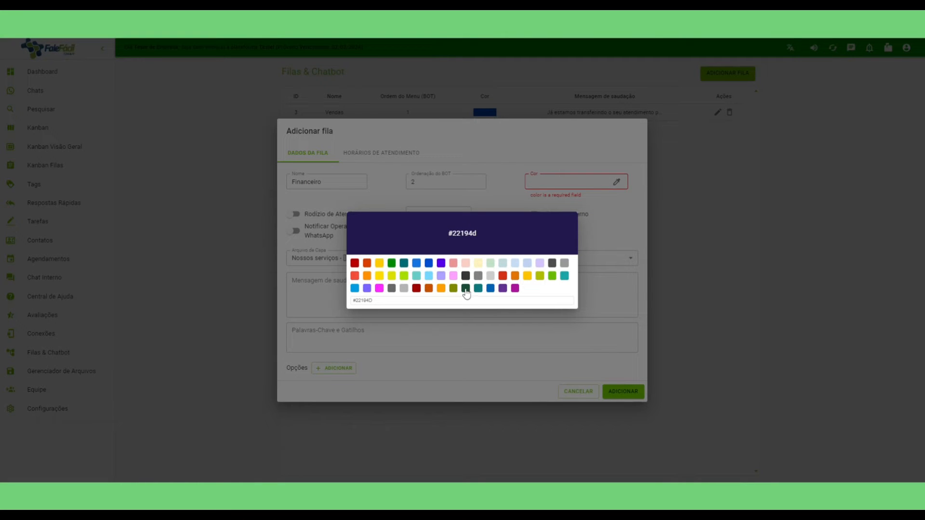
{"action": "left_click", "coordinate": [552, 276]}
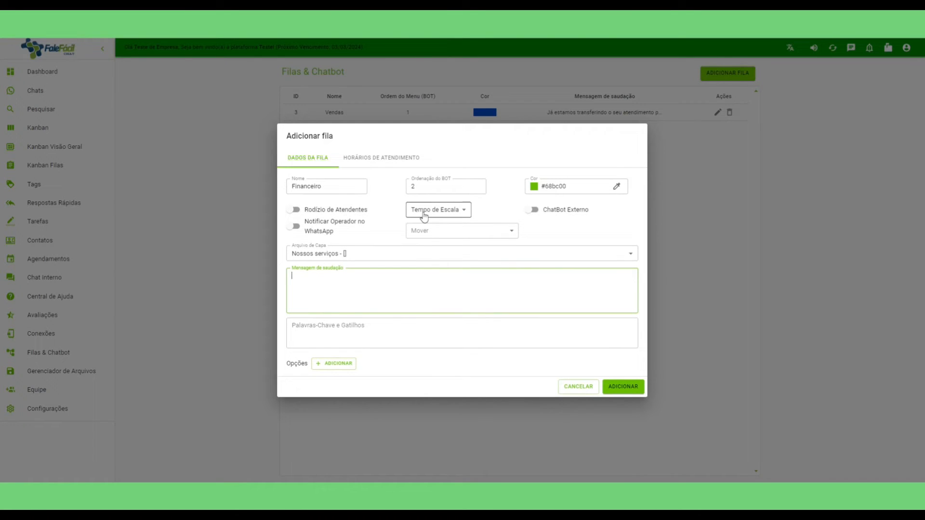
Set Sem Arquivo, greeting 'Aguarde, já estamos transferindo o seu atendimento', keywords 'Boleto, segund', and save.
{"action": "left_click", "coordinate": [364, 255]}
{"action": "left_click", "coordinate": [338, 270]}
{"action": "left_click", "coordinate": [342, 276]}
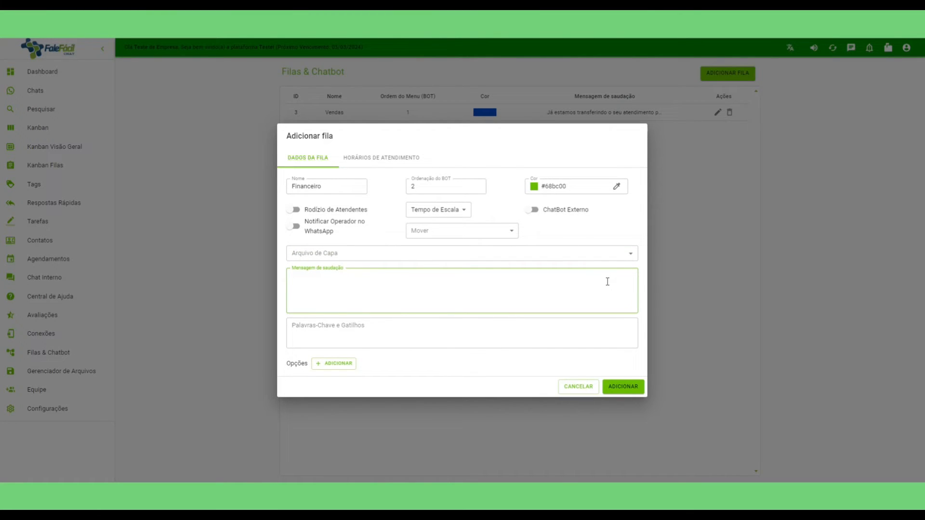
{"action": "type", "text": "Aguarde, já esatm"}
{"action": "key", "text": "BackSpace"}
{"action": "key", "text": "BackSpace"}
{"action": "type", "text": "tamos transferindo o seu atendimento"}
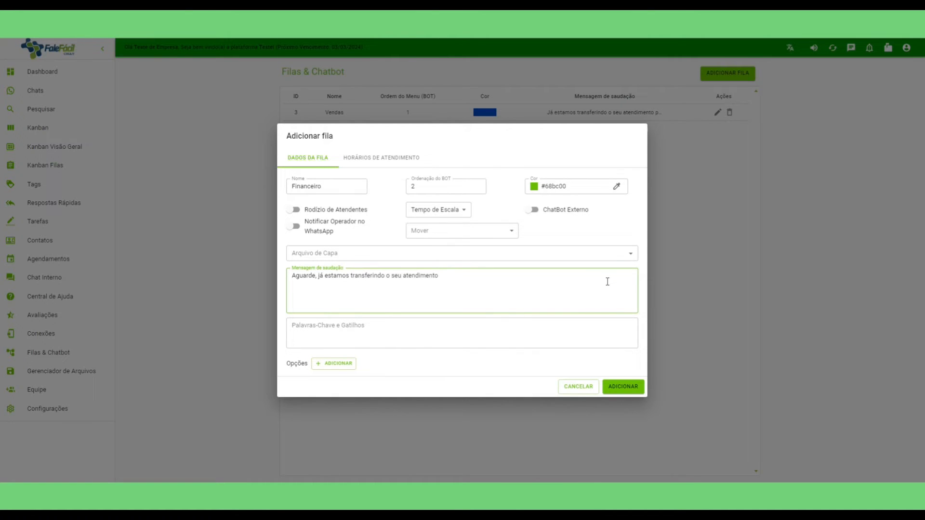
{"action": "left_click", "coordinate": [343, 330]}
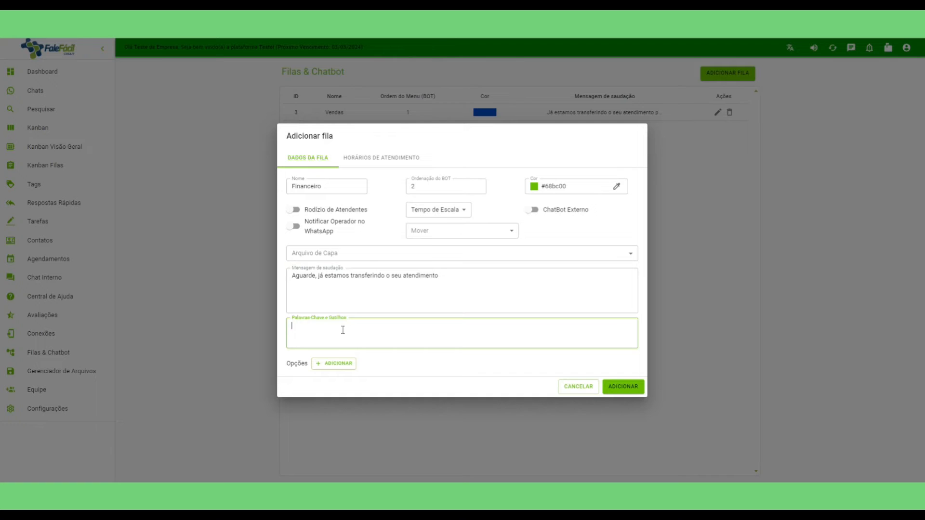
{"action": "type", "text": "Boleto, segunda via, financeiro"}
{"action": "left_click", "coordinate": [622, 389]}
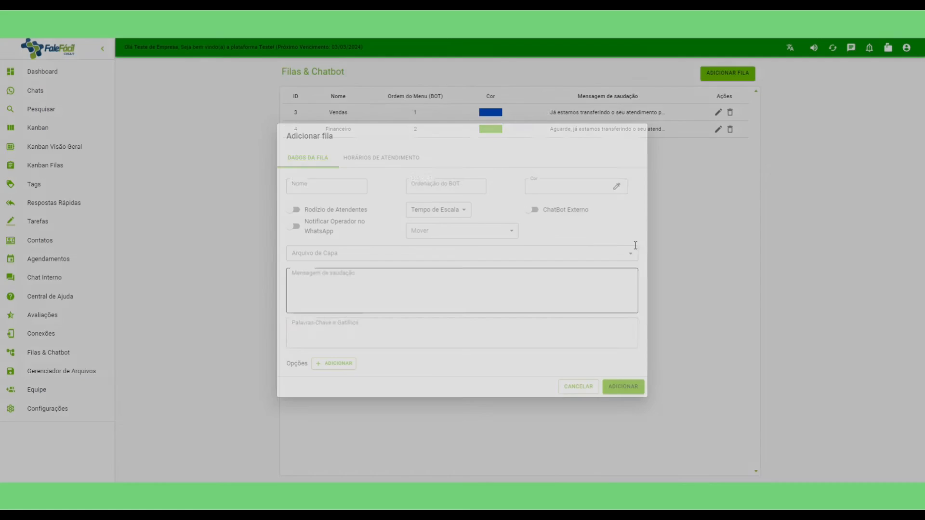
Start a third queue named Suporte with menu order 3 and an orange-red colour.
{"action": "left_click", "coordinate": [722, 77]}
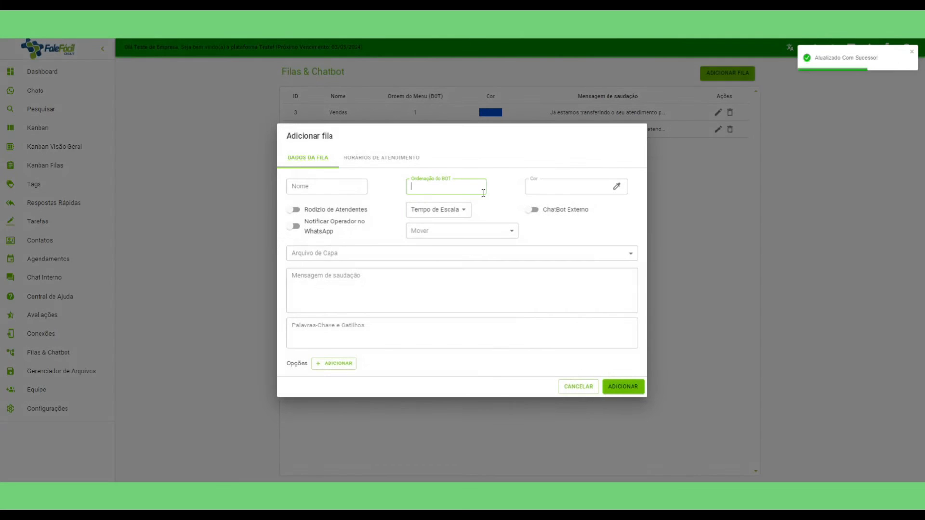
{"action": "left_click", "coordinate": [311, 188]}
{"action": "type", "text": "Suport"}
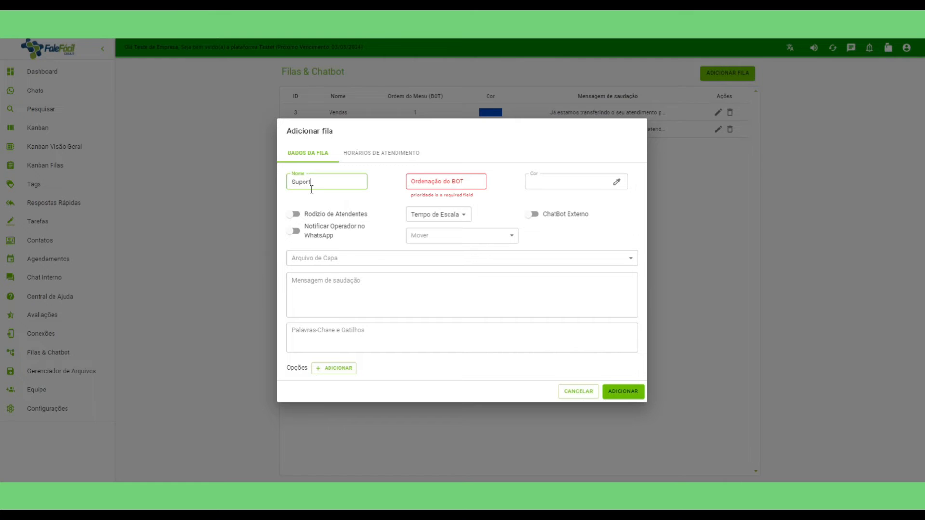
{"action": "type", "text": "e"}
{"action": "key", "text": "Tab"}
{"action": "type", "text": "3"}
{"action": "key", "text": "Tab"}
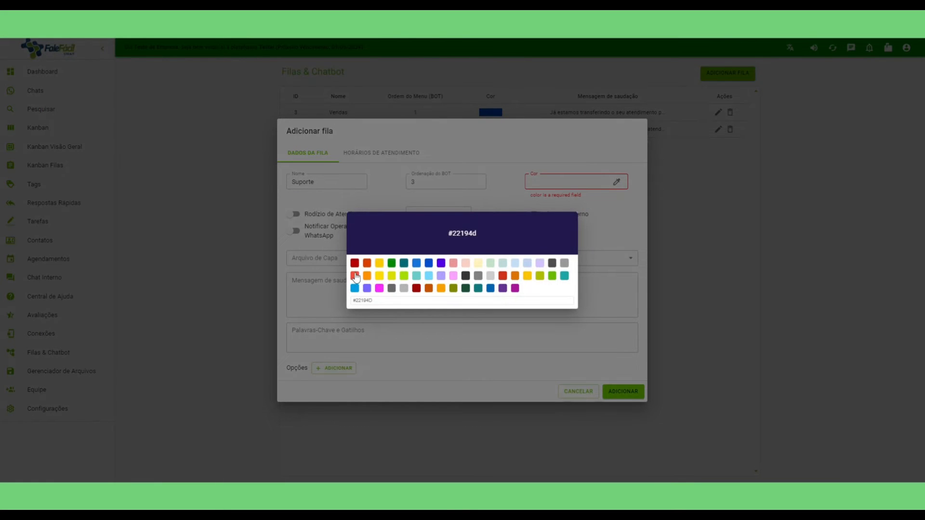
{"action": "left_click", "coordinate": [368, 264]}
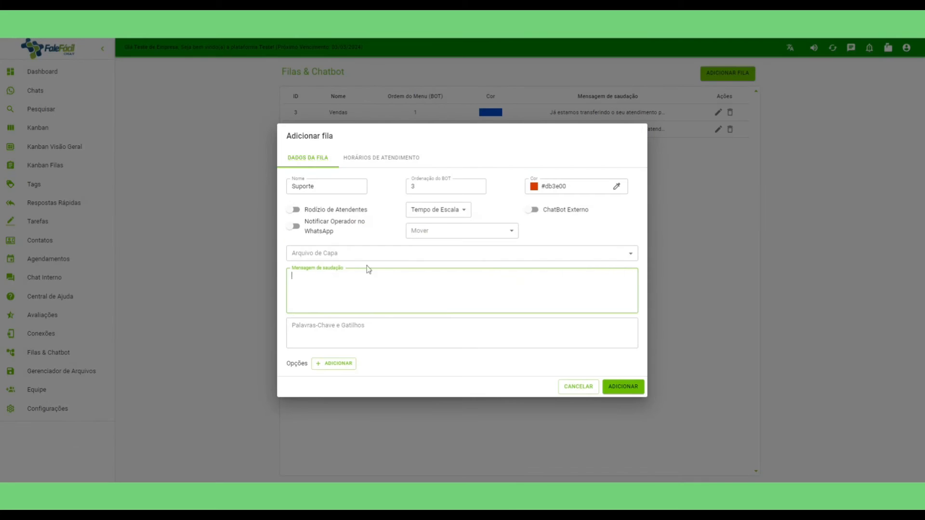
Add greeting 'Entendi, já estou direcionando você para o nosso suporte', keywords 'Suporte, ajuda, soco', and save.
{"action": "type", "text": "Entendi, já esrtou direcionando"}
{"action": "key", "text": "Delete"}
{"action": "type", "text": "você para o nosso suporte."}
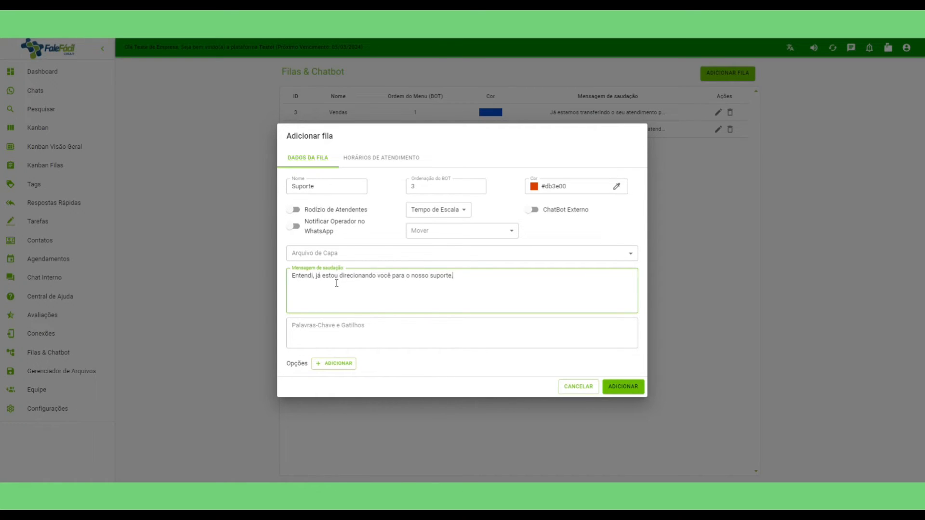
{"action": "left_click", "coordinate": [322, 329]}
{"action": "type", "text": "Suporte, ajuda, socorro"}
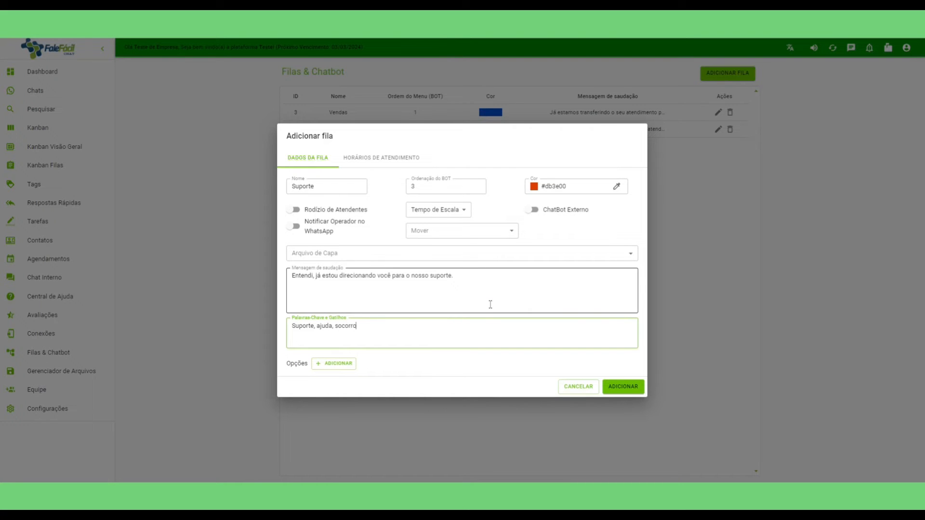
{"action": "left_click", "coordinate": [623, 386]}
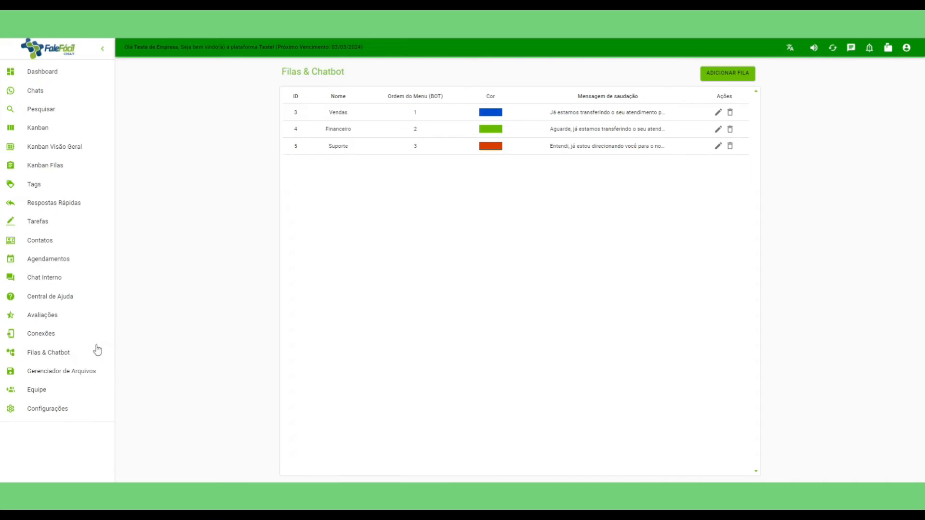
Assign the Financeiro queue to the admin user and save.
{"action": "left_click", "coordinate": [56, 391]}
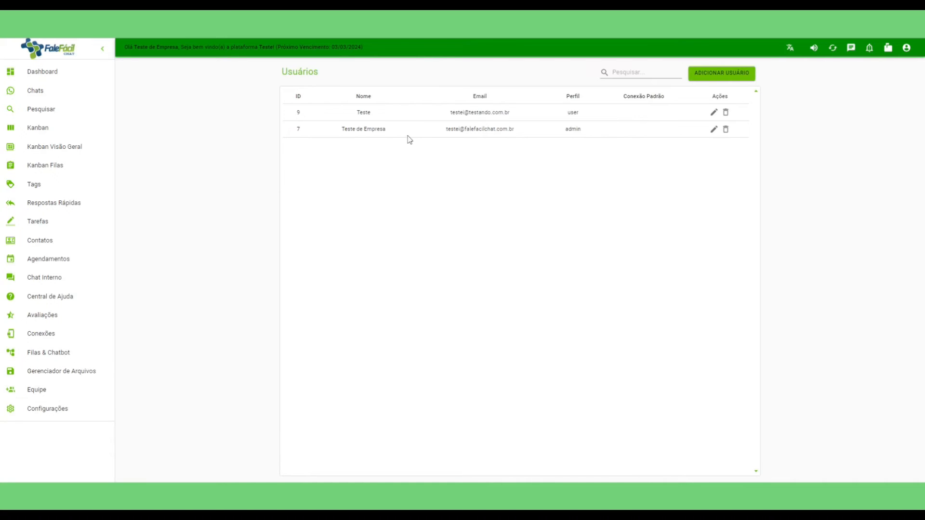
{"action": "left_click", "coordinate": [714, 129]}
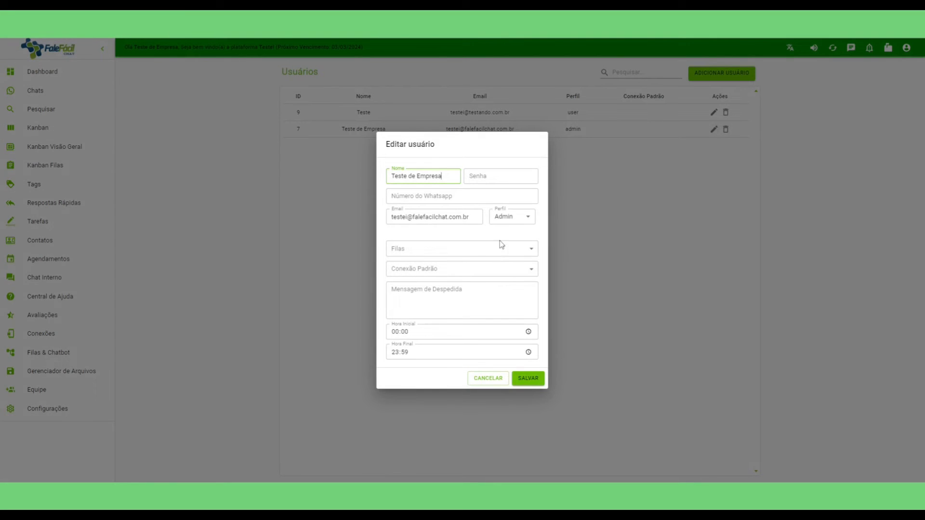
{"action": "left_click", "coordinate": [430, 248]}
{"action": "left_click", "coordinate": [424, 265]}
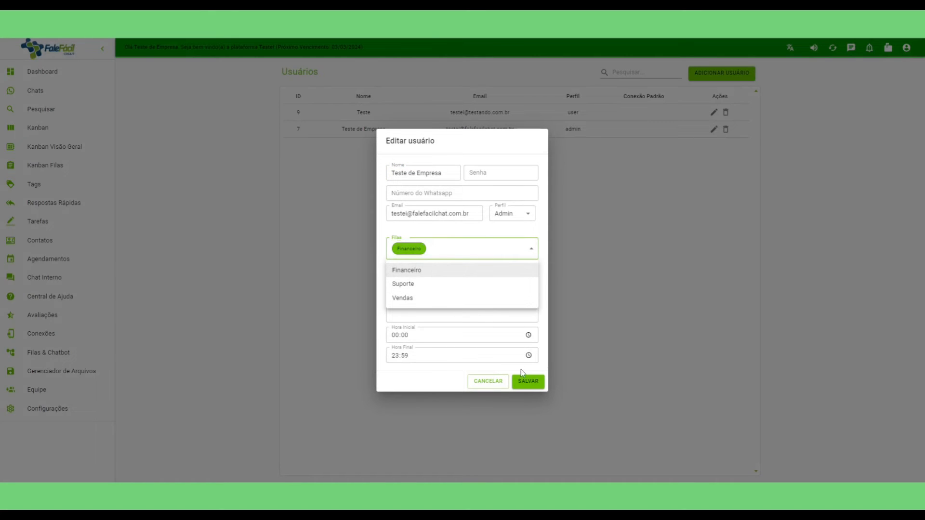
{"action": "left_click", "coordinate": [529, 383]}
{"action": "left_click", "coordinate": [529, 383]}
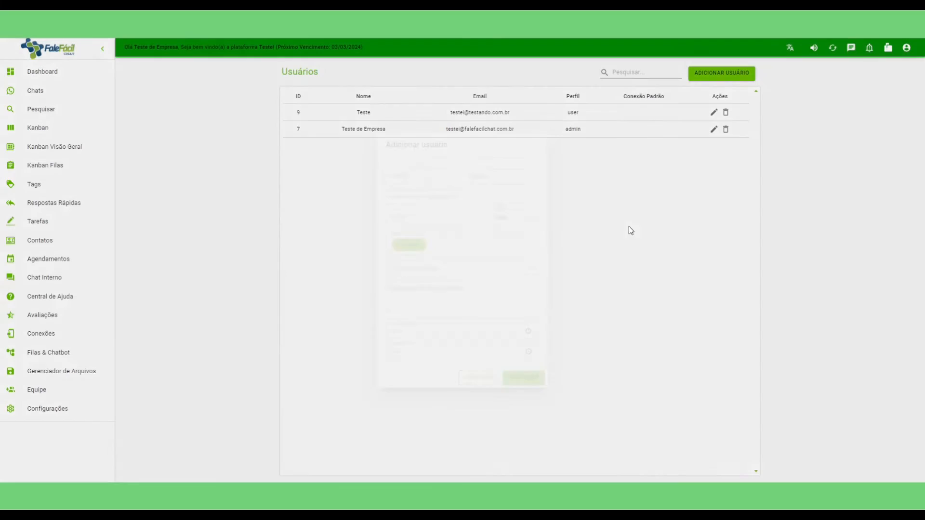
Give the other user the Suporte and Vendas queues and save.
{"action": "left_click", "coordinate": [714, 113]}
{"action": "left_click", "coordinate": [423, 249]}
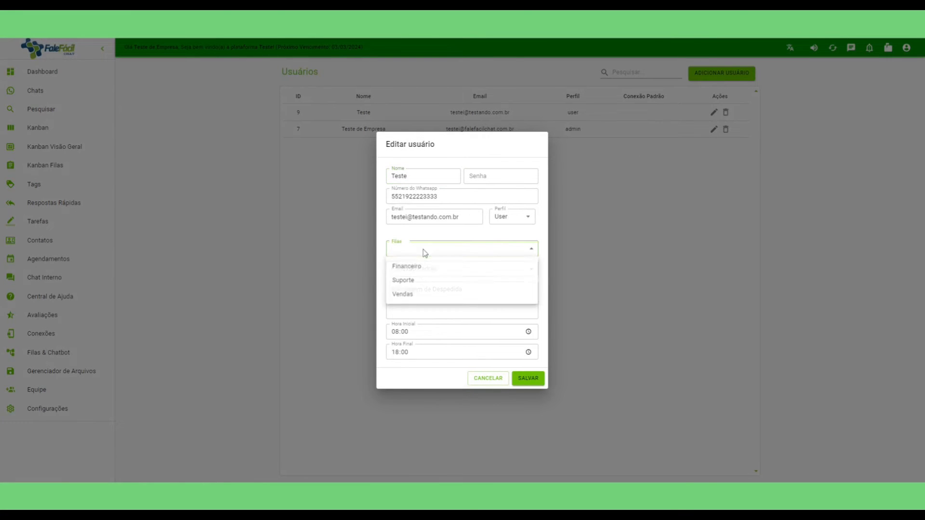
{"action": "left_click", "coordinate": [419, 283]}
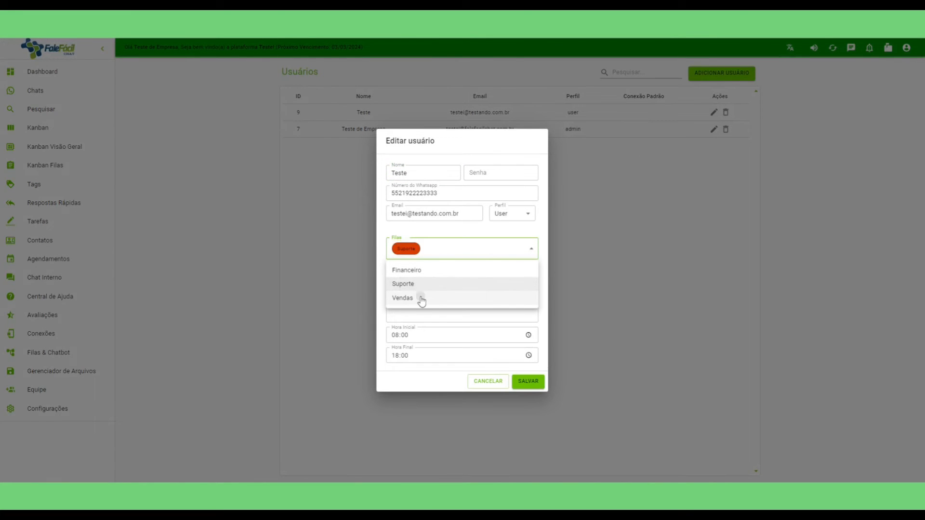
{"action": "left_click", "coordinate": [420, 297]}
{"action": "left_click", "coordinate": [512, 238]}
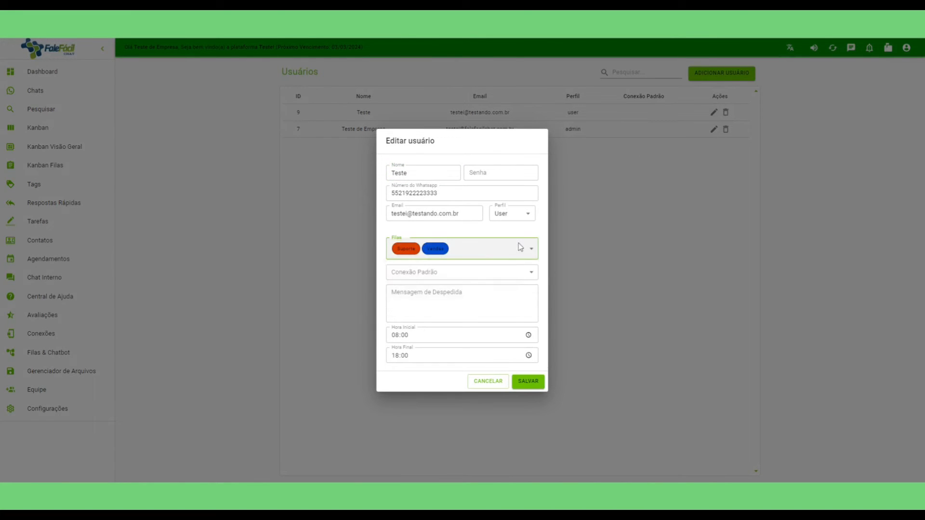
{"action": "left_click", "coordinate": [534, 383]}
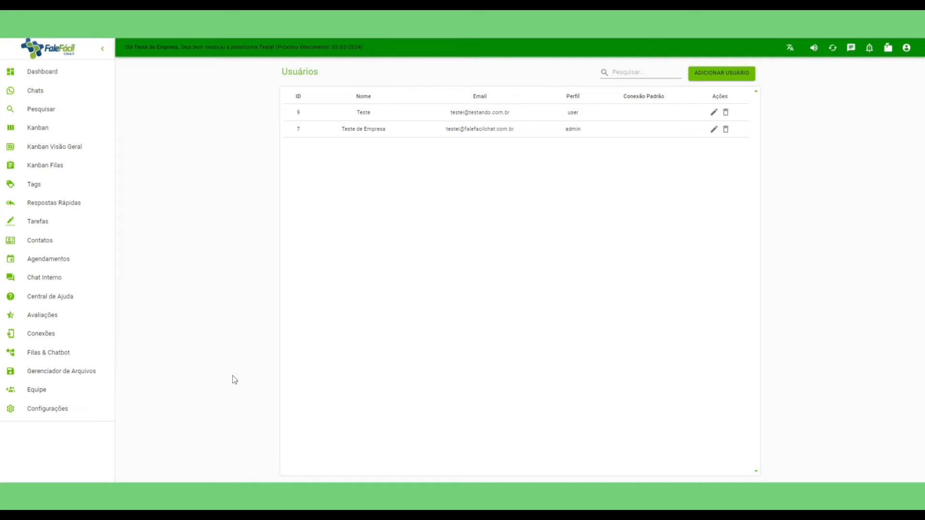
Start a new WhatsApp connection named 'Whatsapp Teste' and mark it as default.
{"action": "left_click", "coordinate": [43, 335]}
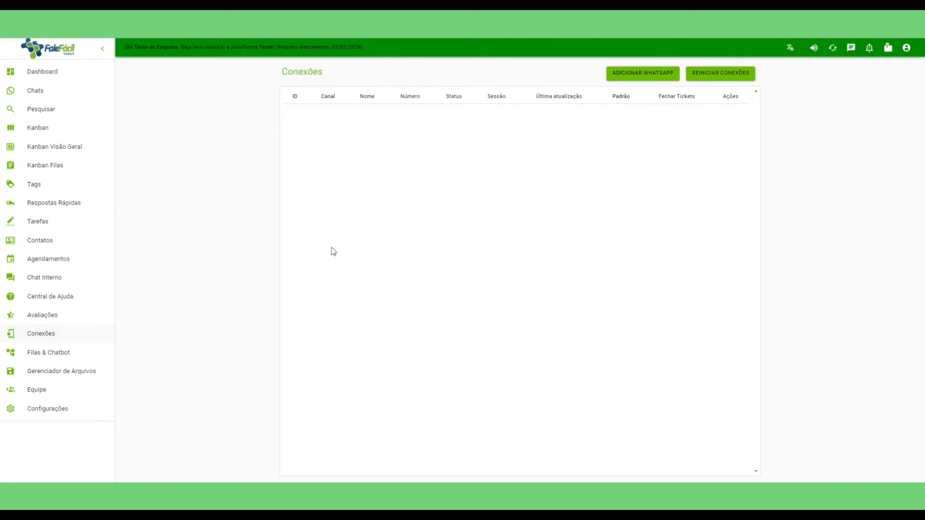
{"action": "left_click", "coordinate": [643, 75]}
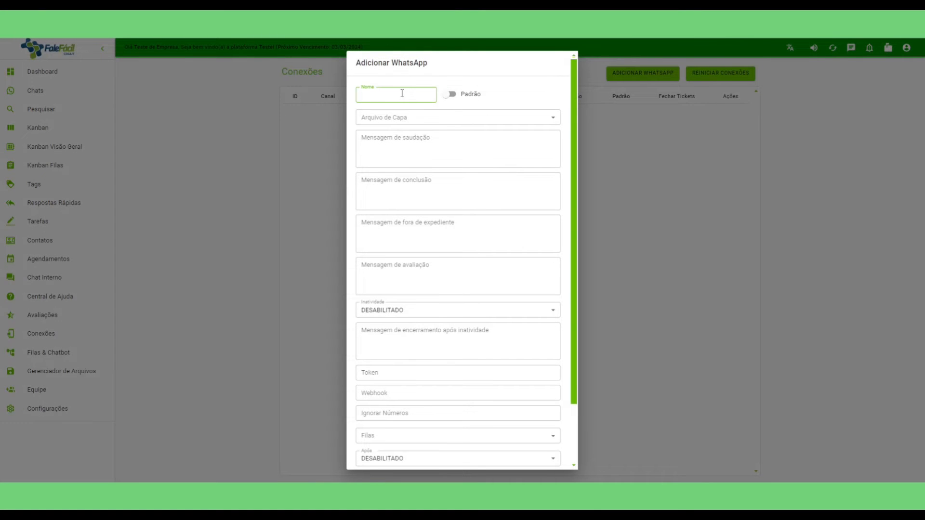
{"action": "type", "text": "Whatsapp Teste"}
{"action": "left_click", "coordinate": [450, 95]}
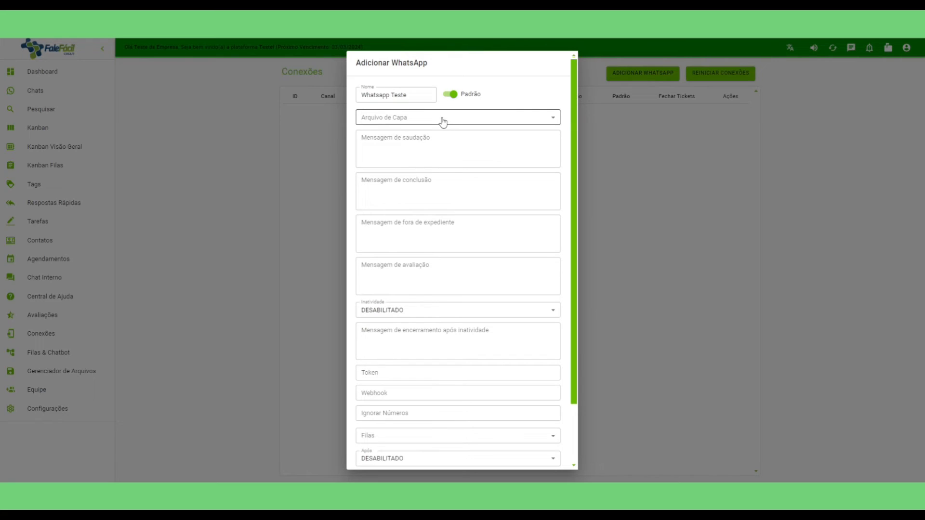
{"action": "left_click", "coordinate": [451, 119]}
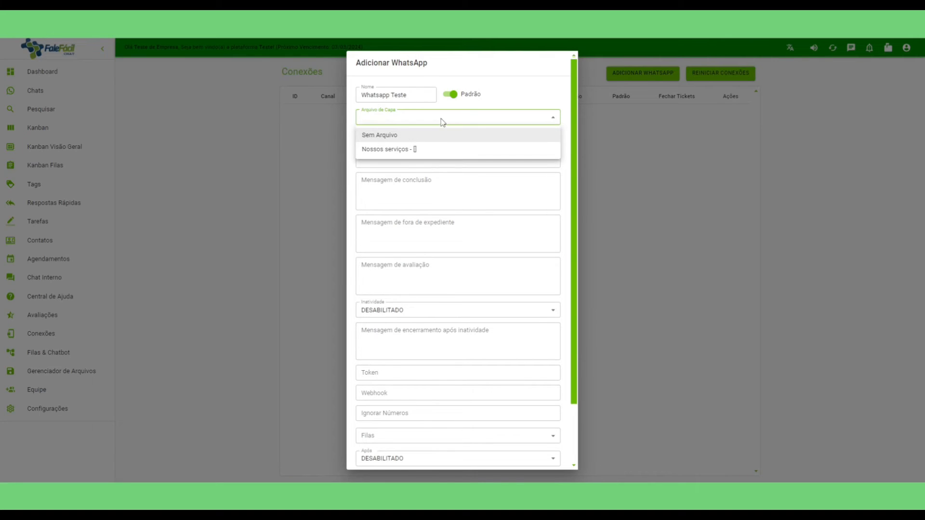
{"action": "left_click", "coordinate": [403, 165]}
Write the greeting 'Olá, seja bem vindo ao nosso atendimento. Por favor, escolha uma das opções abaixo'.
{"action": "left_click", "coordinate": [393, 139]}
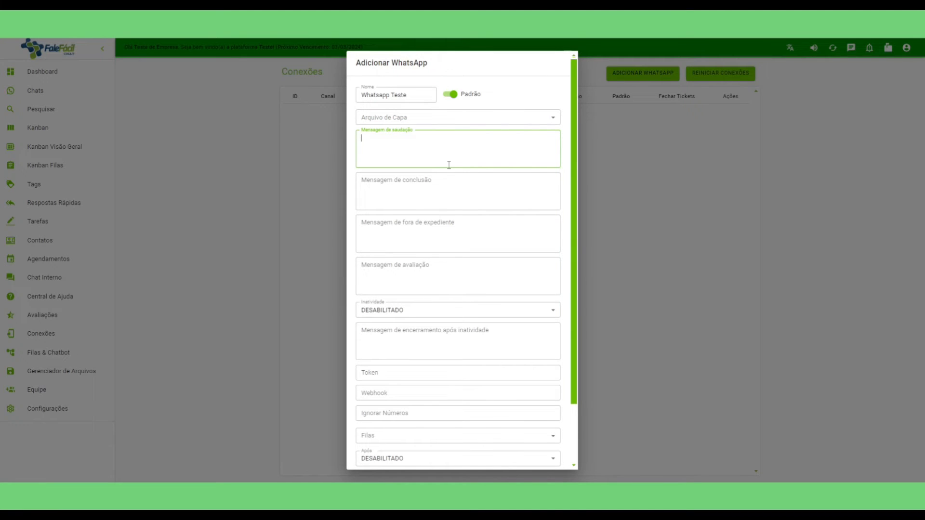
{"action": "type", "text": "Olá, seja bem vindo ao nosso atendimento."}
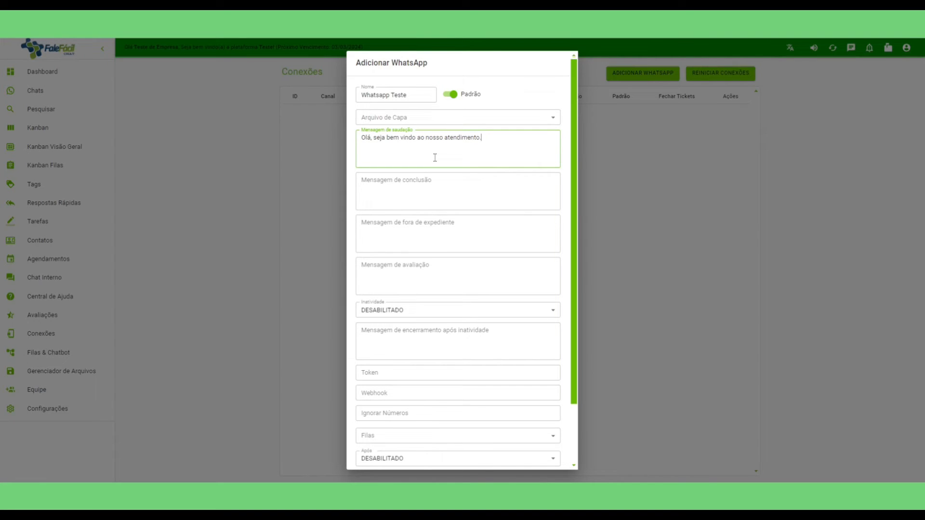
{"action": "type", "text": "Por favor, escolha uma das opções abaix"}
Fill in the conclusion, out-of-hours and 'Por favor, avalie nosso atendimento' evaluation messages.
{"action": "left_click", "coordinate": [398, 181]}
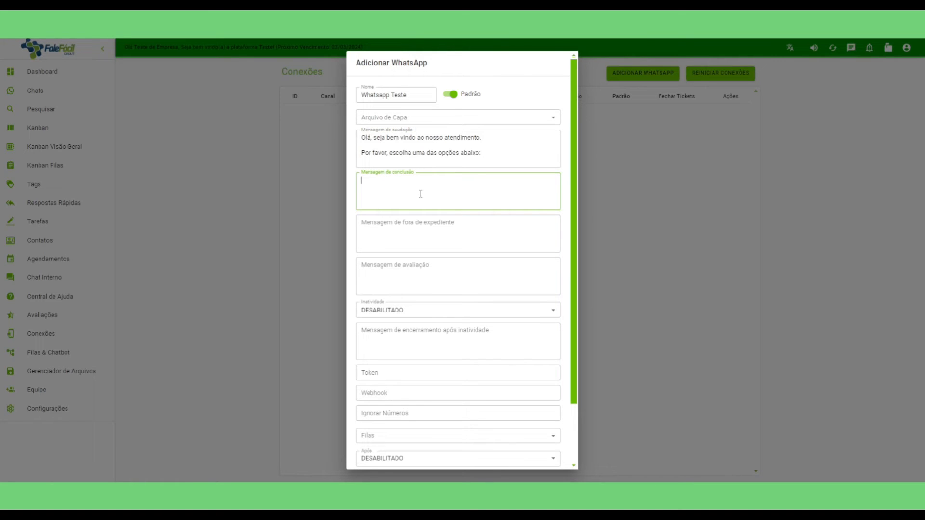
{"action": "type", "text": "Obrigado por entrar em contato conosco."}
{"action": "left_click", "coordinate": [419, 229]}
{"action": "type", "text": "Olá, estamos fora do n"}
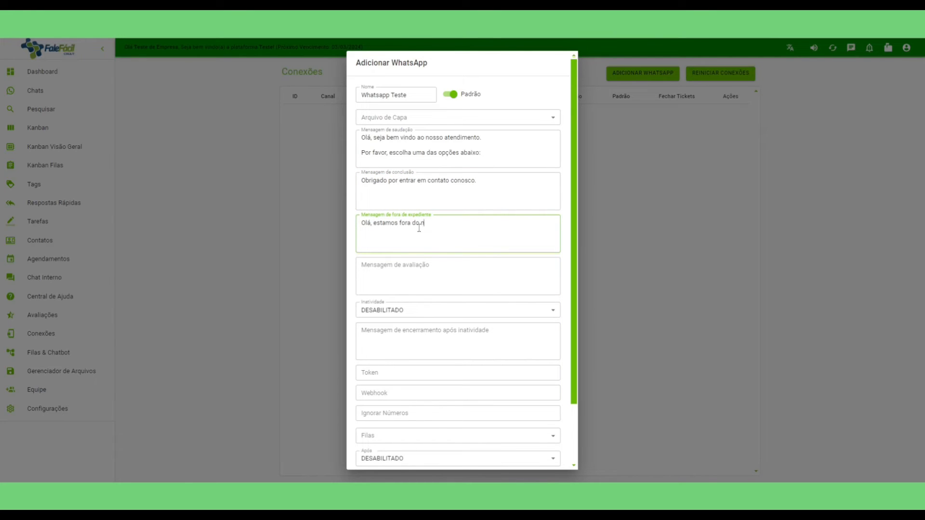
{"action": "type", "text": "osso hporário de"}
{"action": "key", "text": "BackSpace"}
{"action": "key", "text": "BackSpace"}
{"action": "key", "text": "BackSpace"}
{"action": "key", "text": "BackSpace"}
{"action": "key", "text": "BackSpace"}
{"action": "key", "text": "BackSpace"}
{"action": "key", "text": "BackSpace"}
{"action": "key", "text": "BackSpace"}
{"action": "key", "text": "BackSpace"}
{"action": "key", "text": "BackSpace"}
{"action": "type", "text": "orário de atendimento"}
{"action": "left_click", "coordinate": [395, 265]}
{"action": "type", "text": "Po"}
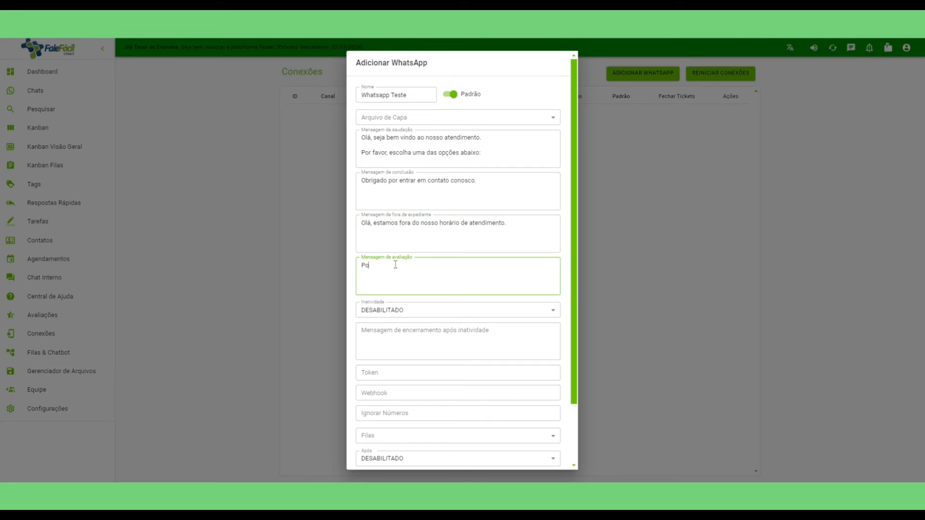
{"action": "type", "text": "r favor, avalie nosso atendimento."}
Set the connection's inactivity time to 1 dia.
{"action": "left_click", "coordinate": [415, 313]}
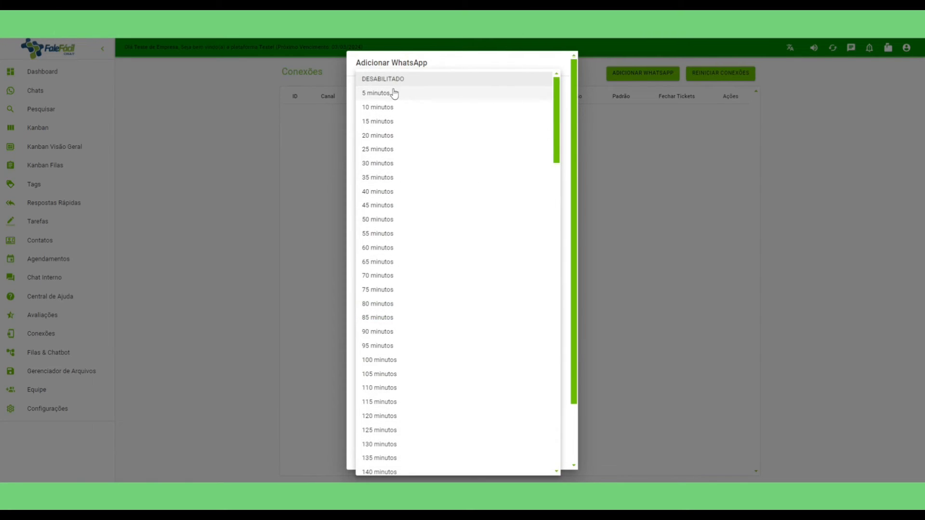
{"action": "scroll", "coordinate": [491, 361], "scroll_direction": "down", "scroll_amount": 20}
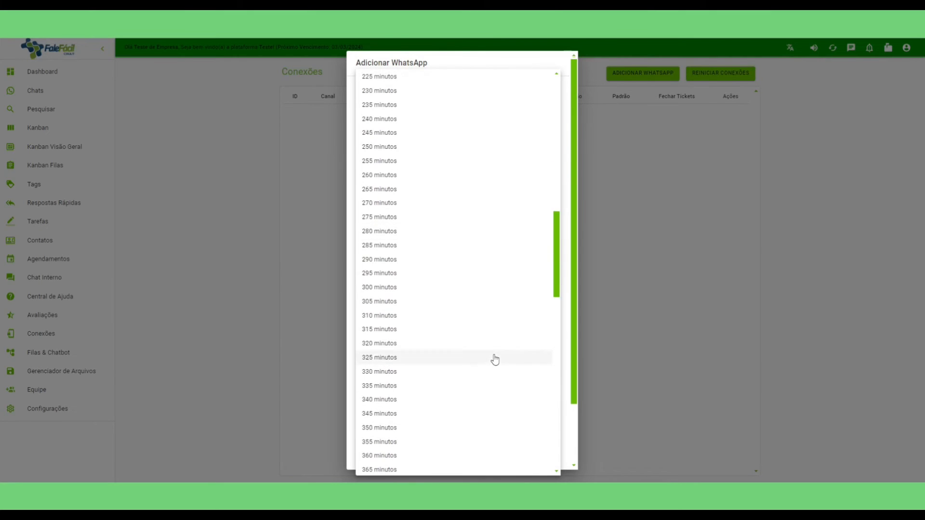
{"action": "scroll", "coordinate": [488, 359], "scroll_direction": "down", "scroll_amount": 2}
{"action": "scroll", "coordinate": [466, 180], "scroll_direction": "up", "scroll_amount": 12}
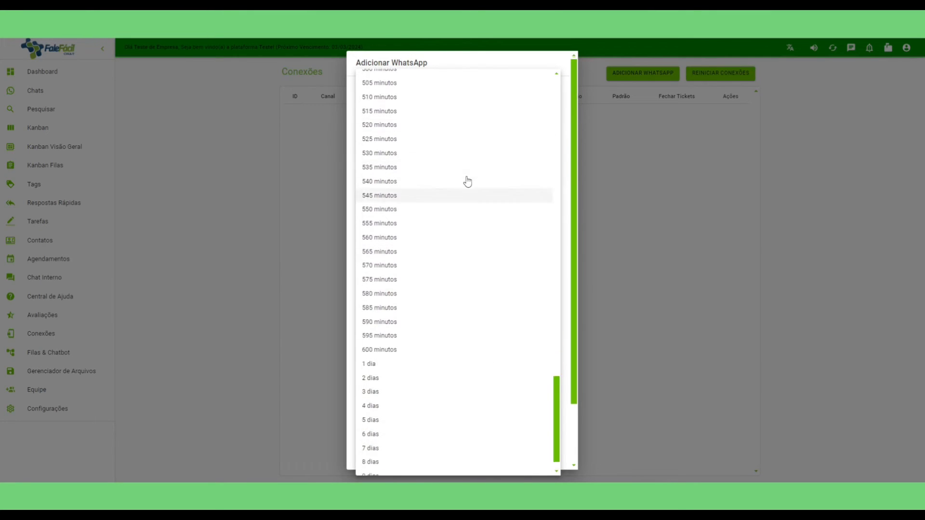
{"action": "scroll", "coordinate": [465, 183], "scroll_direction": "up", "scroll_amount": 15}
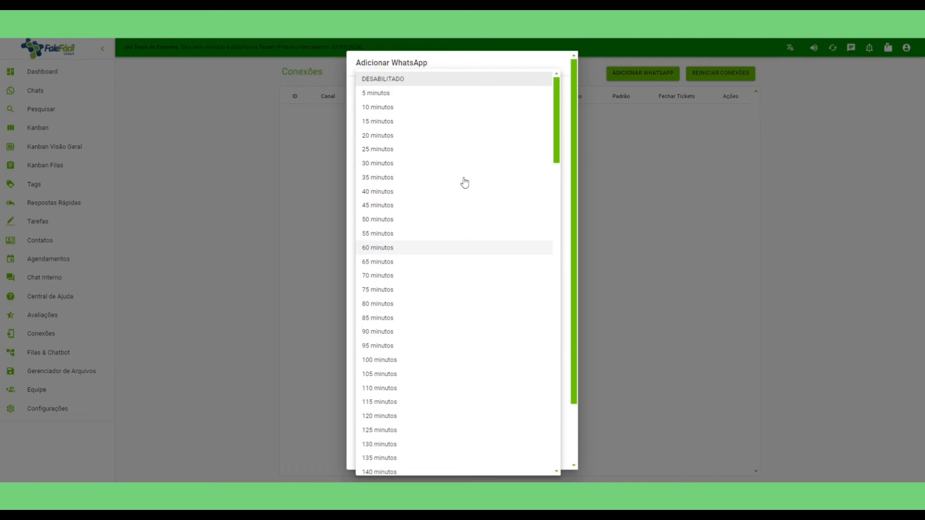
{"action": "scroll", "coordinate": [439, 216], "scroll_direction": "down", "scroll_amount": 20}
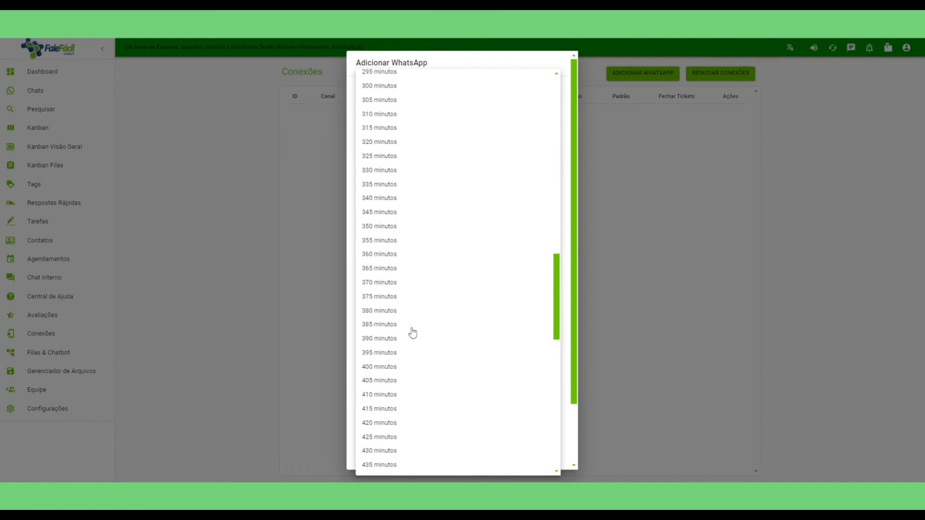
{"action": "scroll", "coordinate": [412, 332], "scroll_direction": "down", "scroll_amount": 5}
{"action": "left_click", "coordinate": [394, 339]}
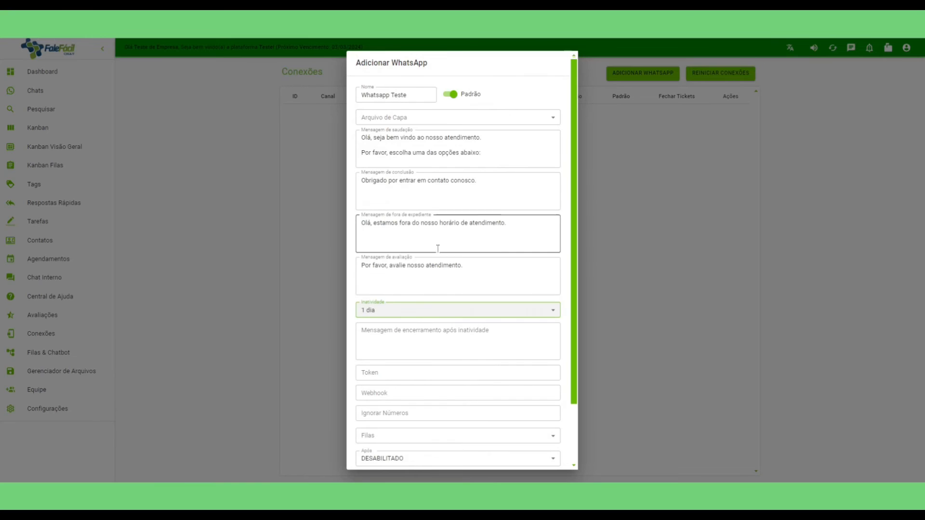
Enter the inactivity closing message 'Seu atendimento está sendo finalizado por falta de interação.'.
{"action": "left_click", "coordinate": [405, 333]}
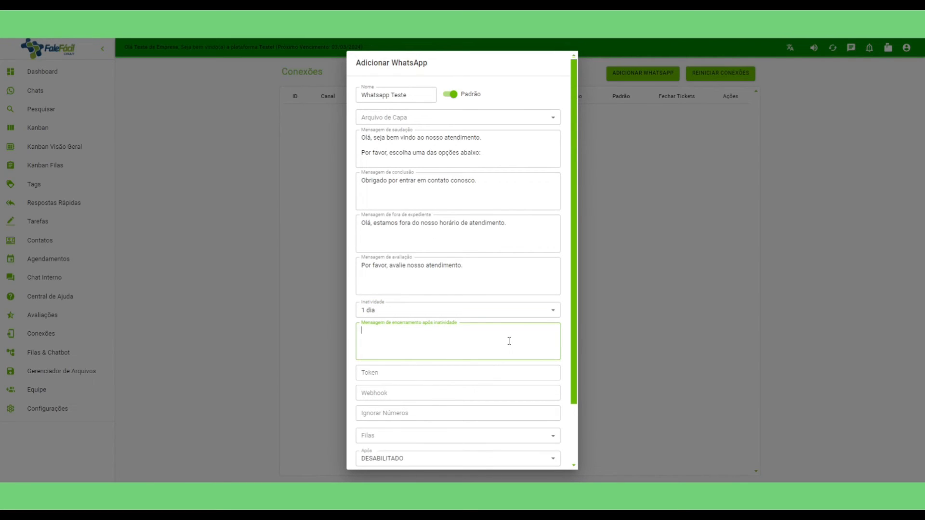
{"action": "type", "text": "Seu atendimento está sendo finalizao"}
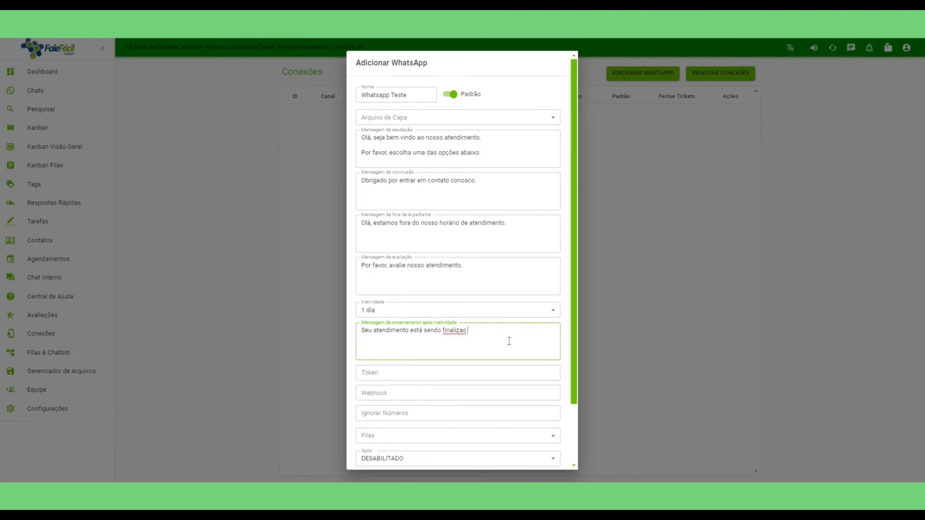
{"action": "key", "text": "BackSpace"}
{"action": "type", "text": "do por falta de interação."}
{"action": "scroll", "coordinate": [521, 356], "scroll_direction": "down", "scroll_amount": 2}
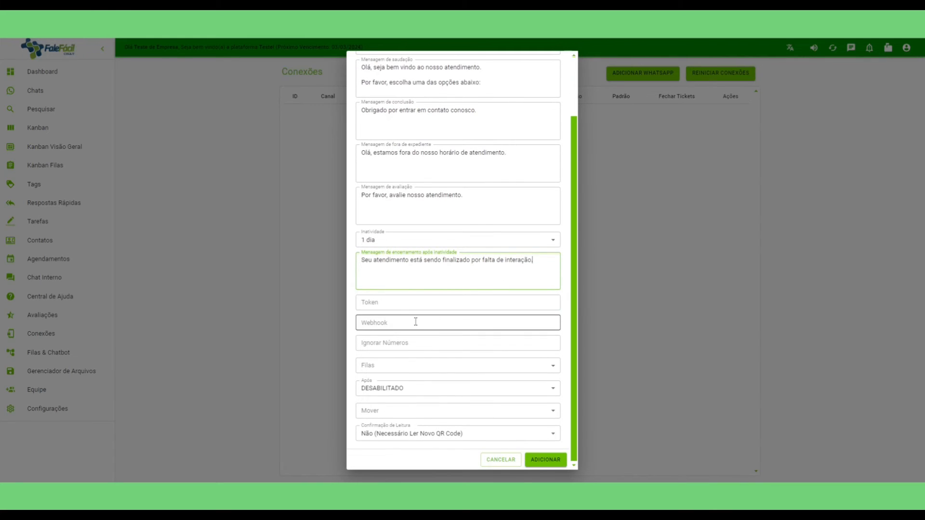
{"action": "type", "text": "o."}
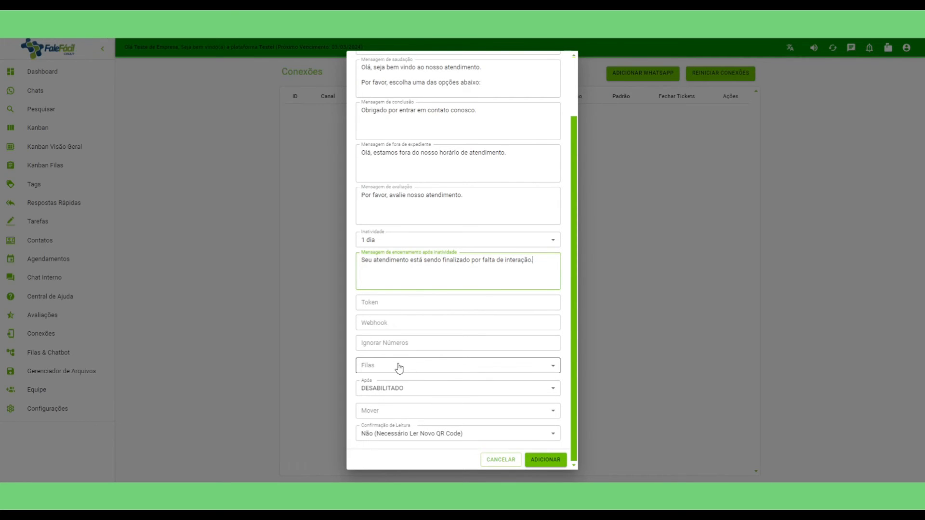
{"action": "scroll", "coordinate": [482, 188], "scroll_direction": "up", "scroll_amount": 3}
{"action": "left_click_drag", "start_coordinate": [481, 152], "coordinate": [363, 144]}
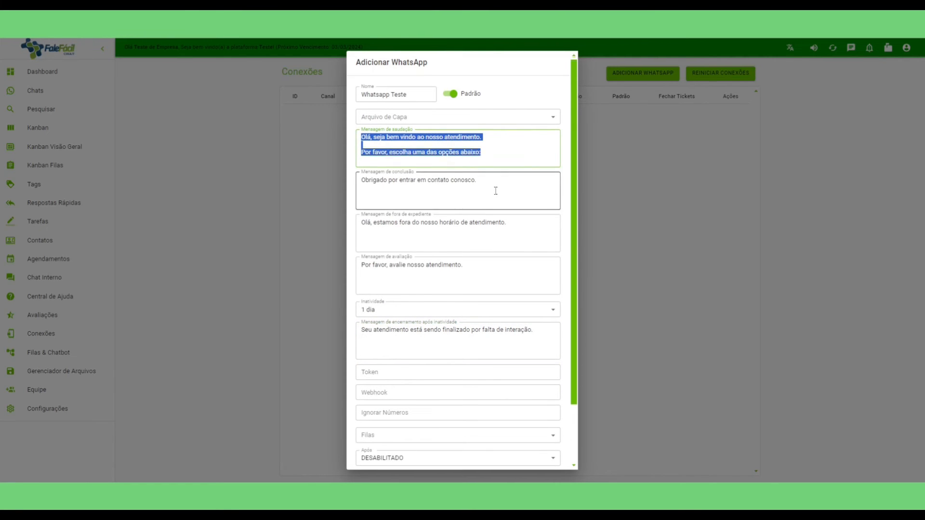
Assign the Financeiro, Suporte and Vendas queues to the connection.
{"action": "scroll", "coordinate": [438, 334], "scroll_direction": "down", "scroll_amount": 3}
{"action": "left_click", "coordinate": [399, 366]}
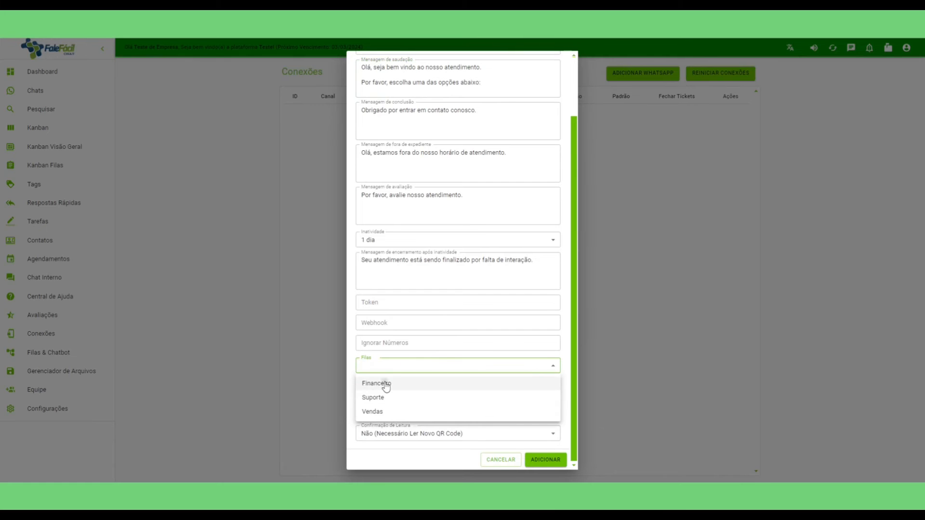
{"action": "left_click", "coordinate": [384, 383]}
{"action": "left_click", "coordinate": [375, 404]}
{"action": "left_click", "coordinate": [378, 418]}
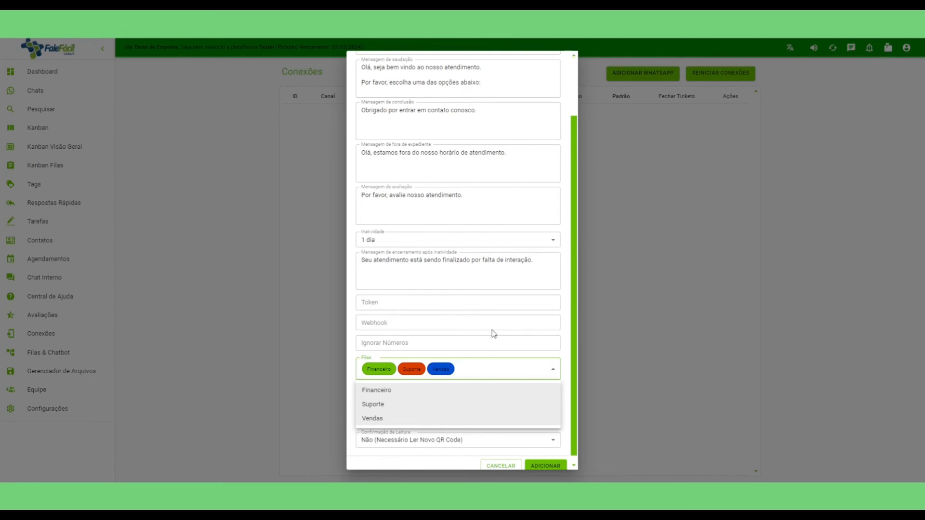
{"action": "left_click", "coordinate": [487, 303]}
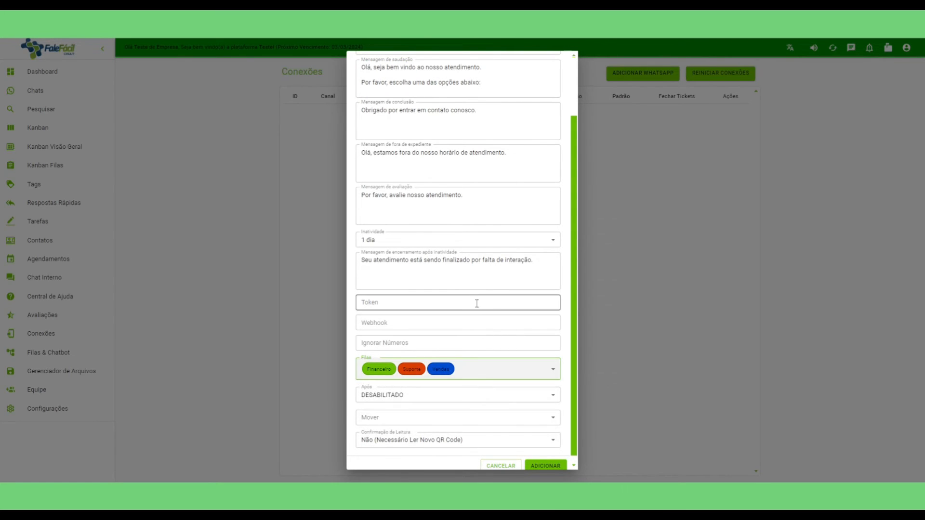
Set chats to move to the Vendas queue after 15 minutos.
{"action": "left_click", "coordinate": [414, 398]}
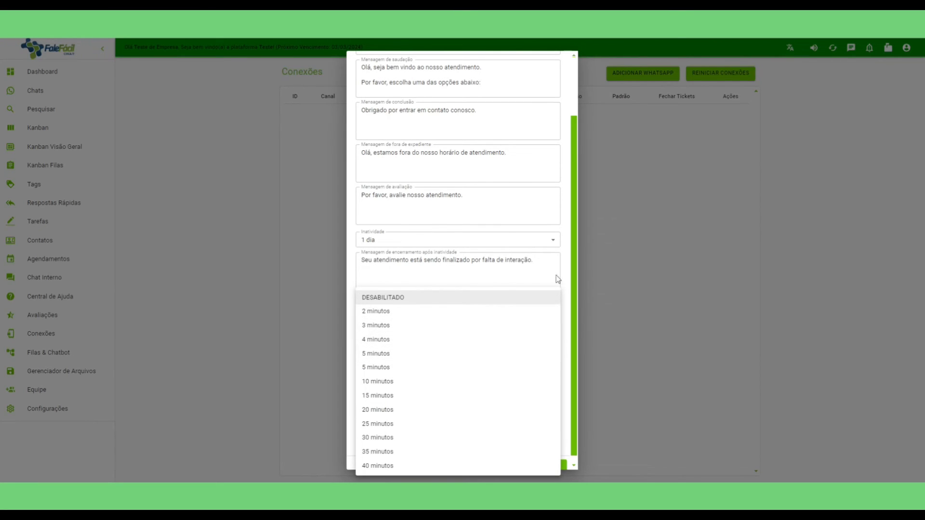
{"action": "left_click", "coordinate": [555, 295]}
{"action": "left_click", "coordinate": [386, 416]}
{"action": "left_click", "coordinate": [389, 397]}
{"action": "left_click", "coordinate": [389, 398]}
{"action": "left_click", "coordinate": [387, 395]}
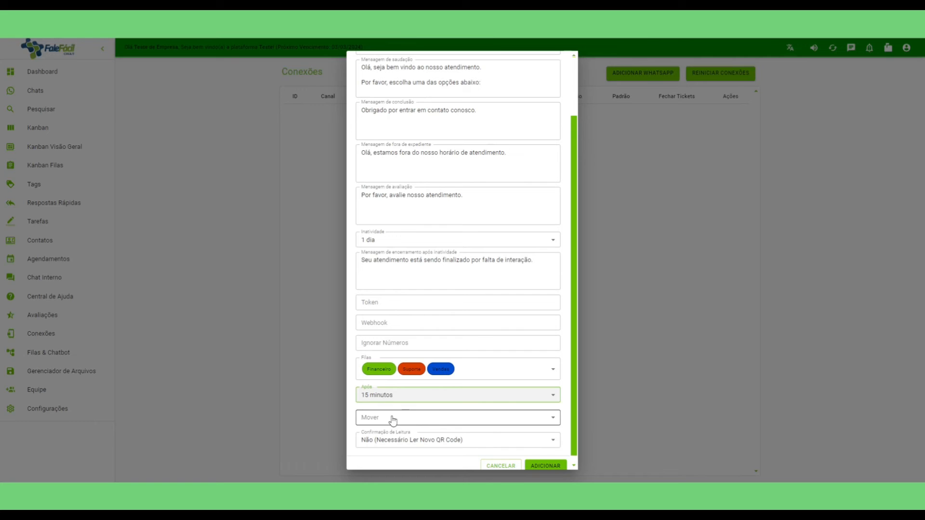
{"action": "left_click", "coordinate": [392, 417]}
{"action": "left_click", "coordinate": [378, 464]}
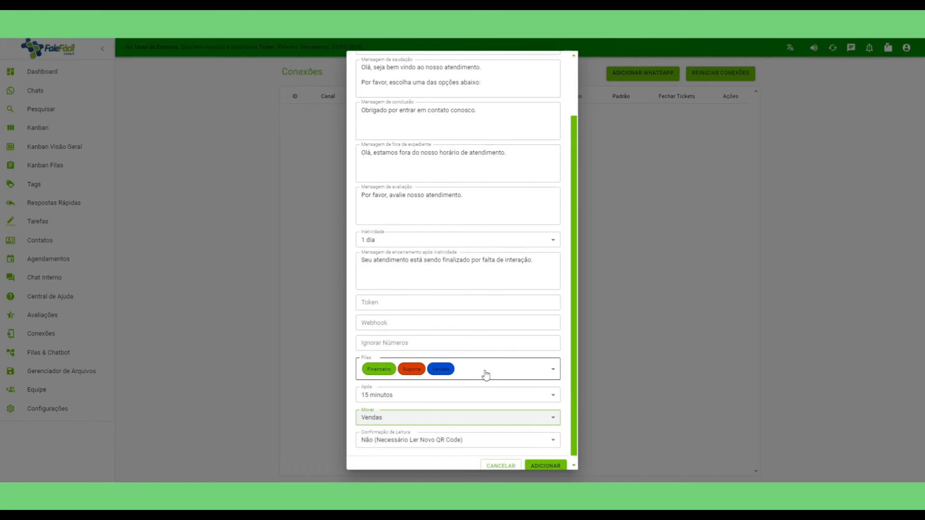
Leave read confirmation set to 'Não (Necessário Ler Novo QR Code)'.
{"action": "scroll", "coordinate": [462, 293], "scroll_direction": "down", "scroll_amount": 1}
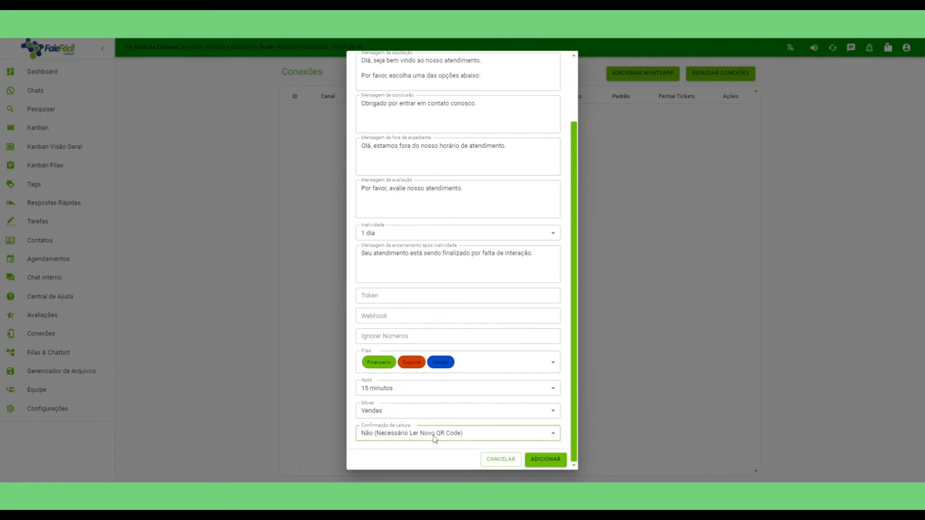
{"action": "left_click", "coordinate": [409, 433]}
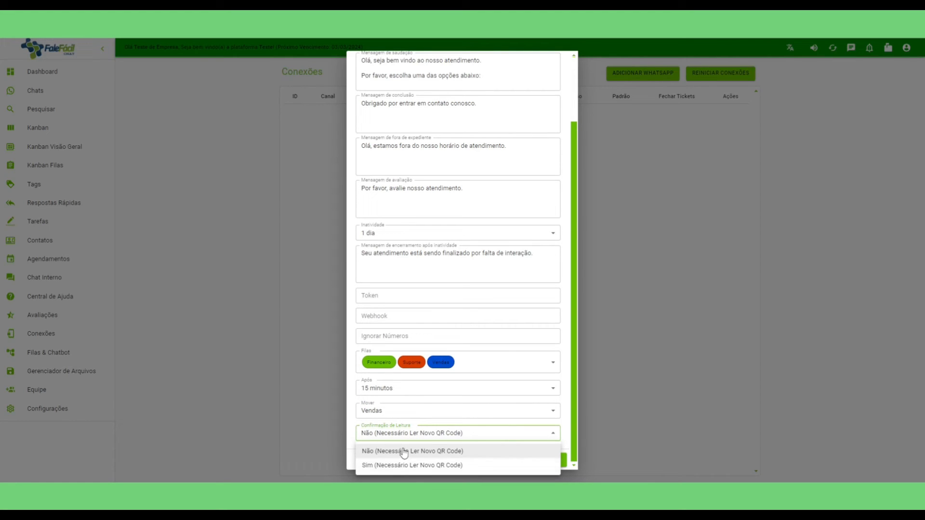
{"action": "left_click", "coordinate": [395, 453]}
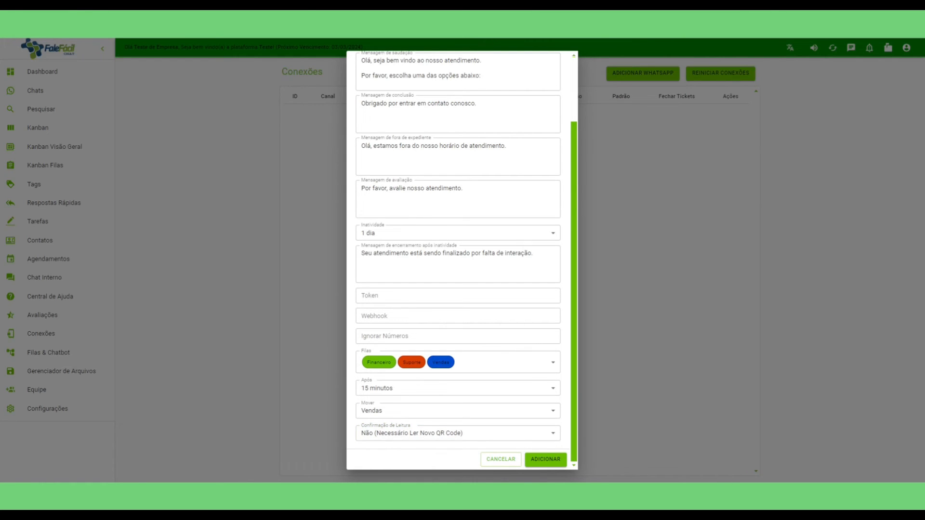
Save the Whatsapp Teste connection, then view and close its session QR code.
{"action": "left_click", "coordinate": [545, 459]}
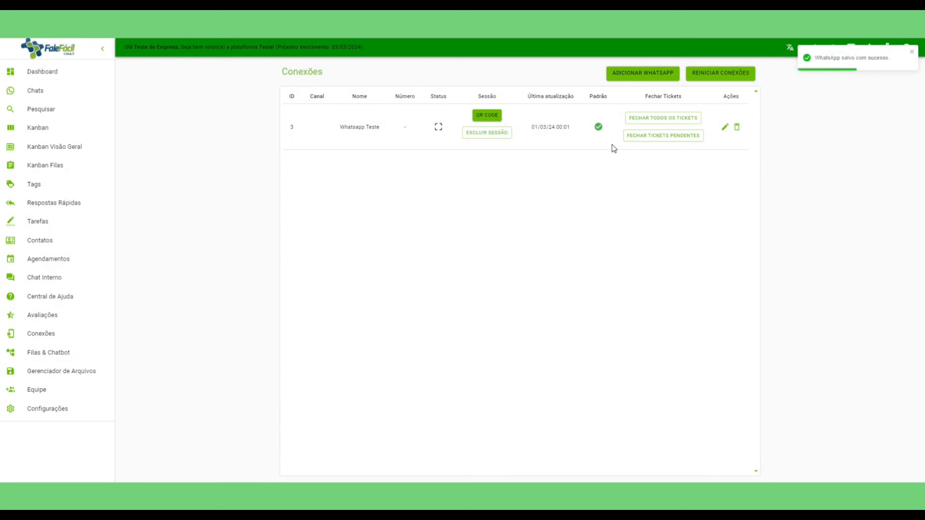
{"action": "left_click", "coordinate": [486, 116]}
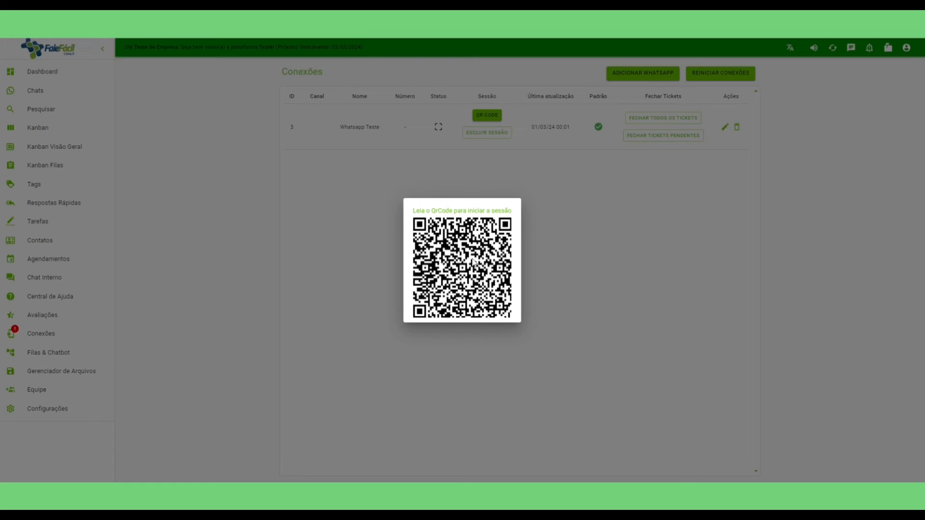
{"action": "left_click", "coordinate": [611, 233]}
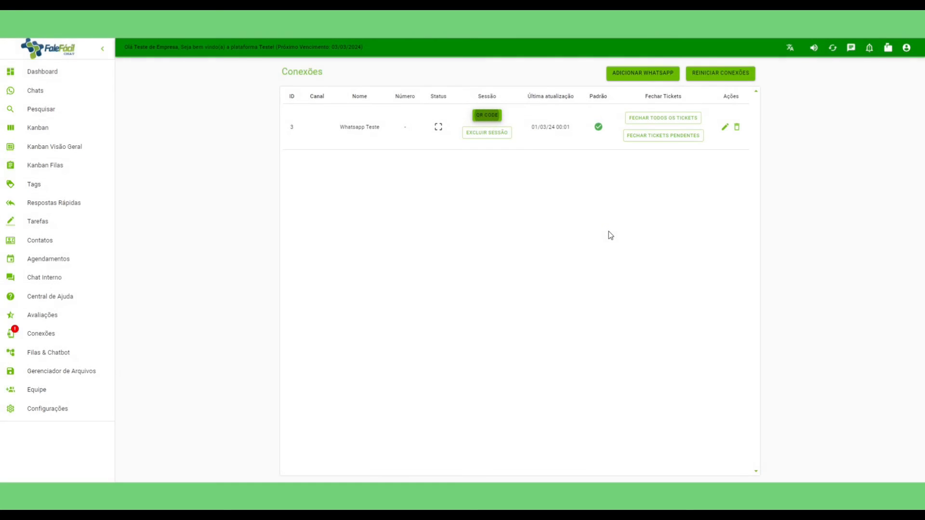
Start an NPS evaluation 'O que achou de nosso atendimento' with message 'Por favor, escolha uma opção'.
{"action": "left_click", "coordinate": [65, 317]}
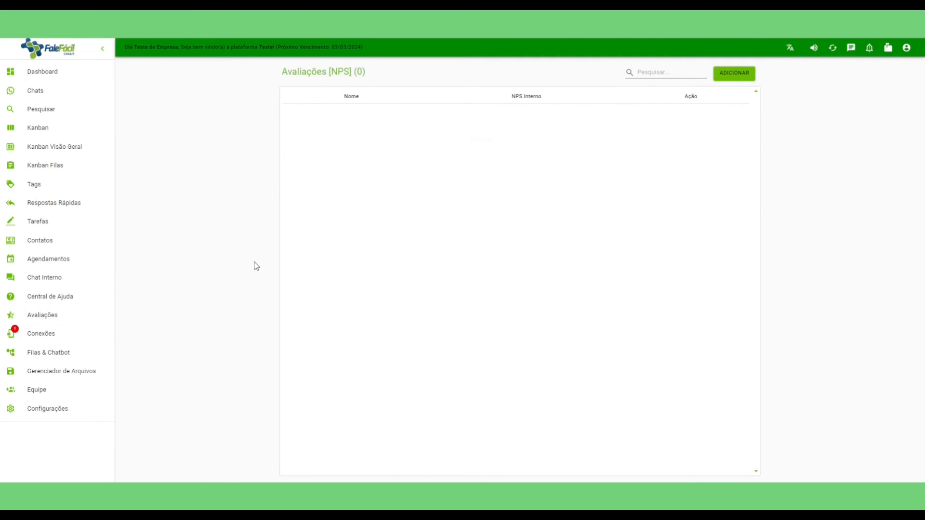
{"action": "left_click", "coordinate": [734, 73]}
{"action": "left_click", "coordinate": [452, 199]}
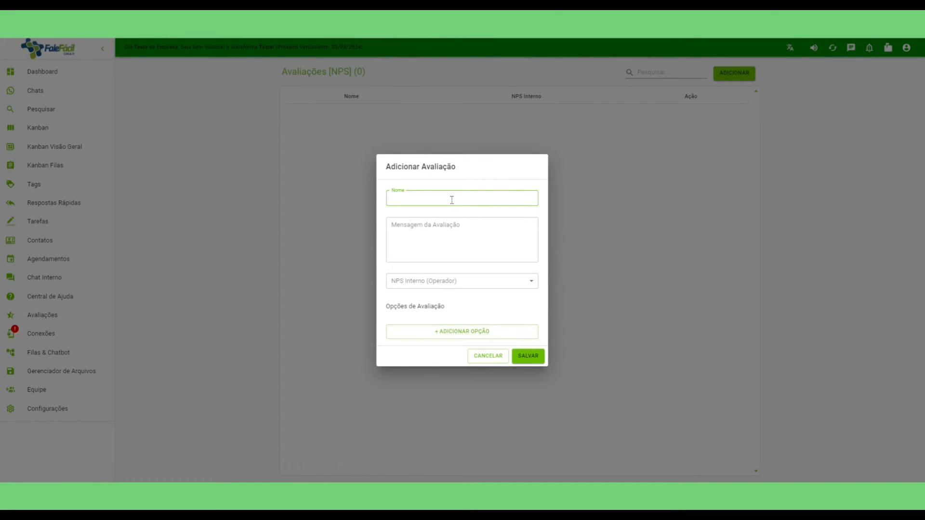
{"action": "type", "text": "O que achou de nosso atendimento"}
{"action": "left_click", "coordinate": [438, 232]}
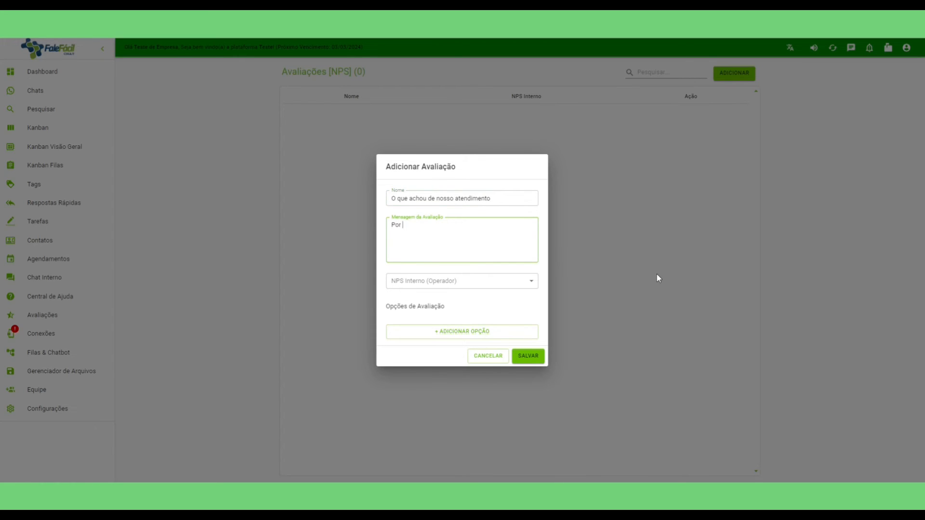
{"action": "type", "text": "Por favor, escolha uma opção:"}
Set the evaluation's internal NPS to Inativo.
{"action": "left_click", "coordinate": [473, 283]}
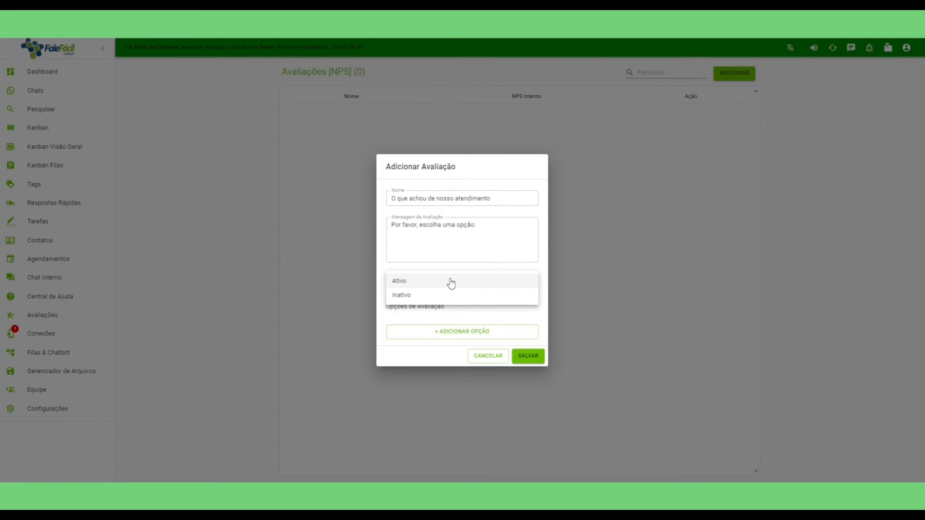
{"action": "left_click", "coordinate": [450, 283]}
{"action": "left_click", "coordinate": [446, 283]}
{"action": "left_click", "coordinate": [438, 286]}
{"action": "left_click", "coordinate": [437, 284]}
{"action": "left_click", "coordinate": [431, 294]}
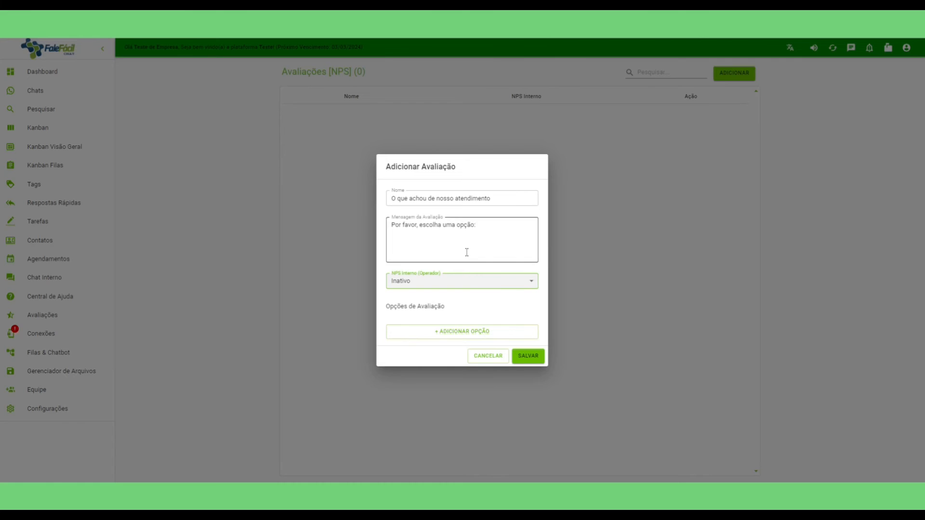
Add rating options 1 Excelente and 2 Bom.
{"action": "left_click", "coordinate": [456, 335]}
{"action": "left_click", "coordinate": [404, 320]}
{"action": "type", "text": "1"}
{"action": "key", "text": "Tab"}
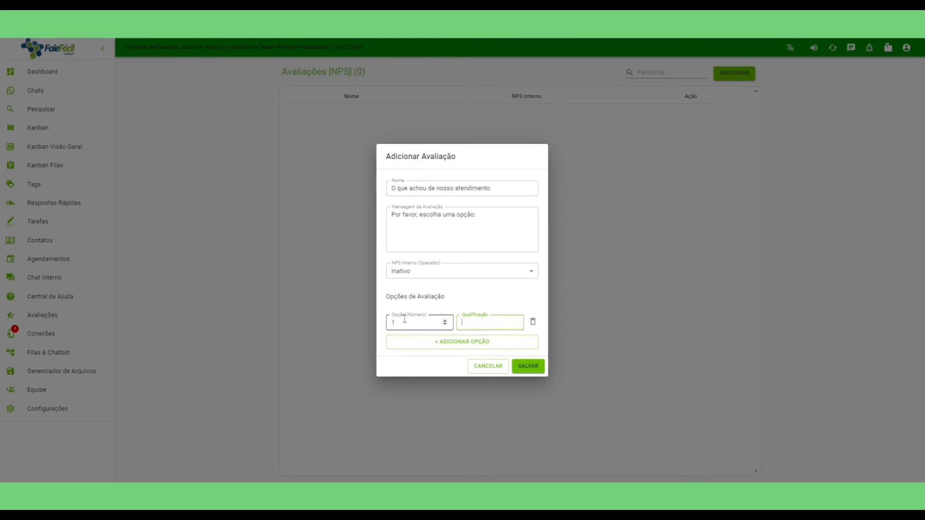
{"action": "type", "text": "Exceler"}
{"action": "type", "text": "te"}
{"action": "left_click", "coordinate": [442, 343]}
{"action": "left_click", "coordinate": [419, 331]}
{"action": "key", "text": "Tab"}
{"action": "type", "text": "Bom"}
Add options 3 Regular and 4 Precisa melhorar, then save the evaluation.
{"action": "left_click", "coordinate": [440, 353]}
{"action": "left_click", "coordinate": [414, 342]}
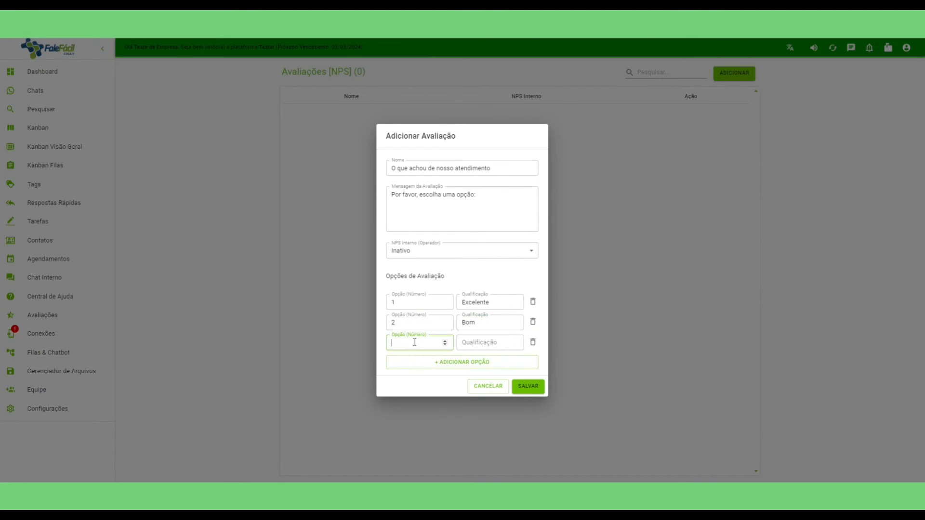
{"action": "key", "text": "Tab"}
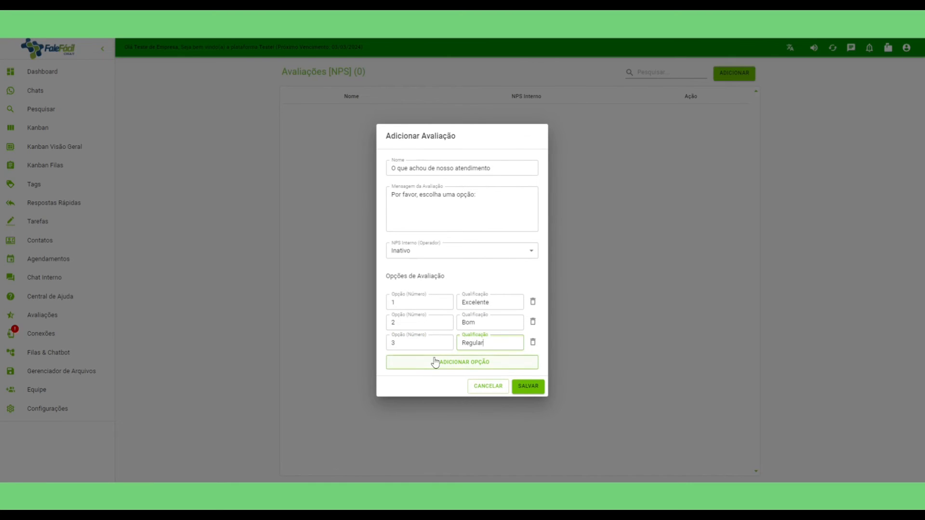
{"action": "left_click", "coordinate": [434, 362]}
{"action": "left_click", "coordinate": [405, 350]}
{"action": "type", "text": "4"}
{"action": "key", "text": "Tab"}
{"action": "type", "text": "Precisa melhor"}
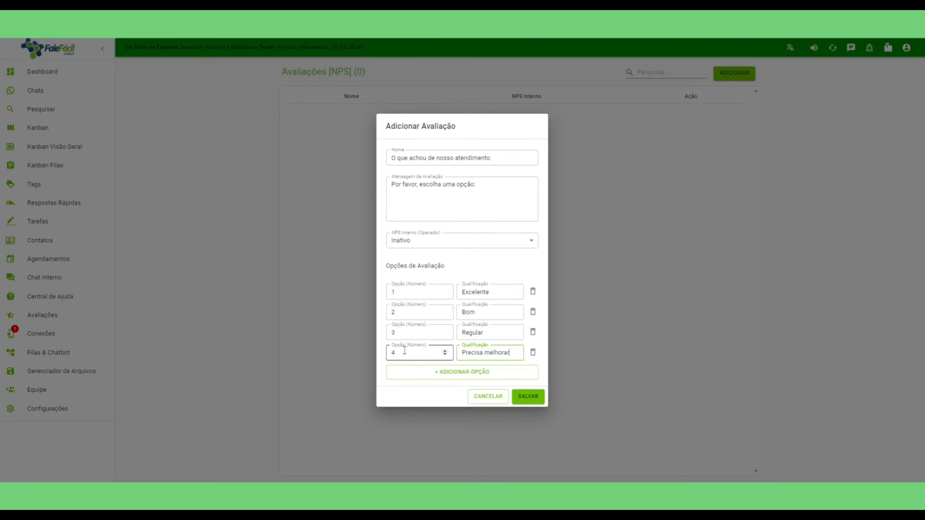
{"action": "left_click", "coordinate": [535, 397]}
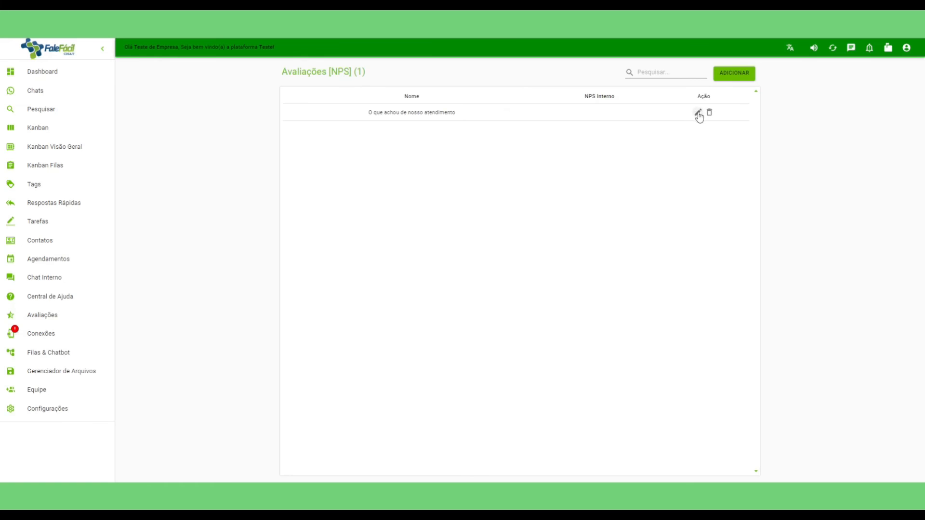
Reopen the saved evaluation without changes, then browse Central de Ajuda and Chat Interno.
{"action": "left_click", "coordinate": [698, 113]}
{"action": "left_click", "coordinate": [499, 397]}
{"action": "left_click", "coordinate": [54, 298]}
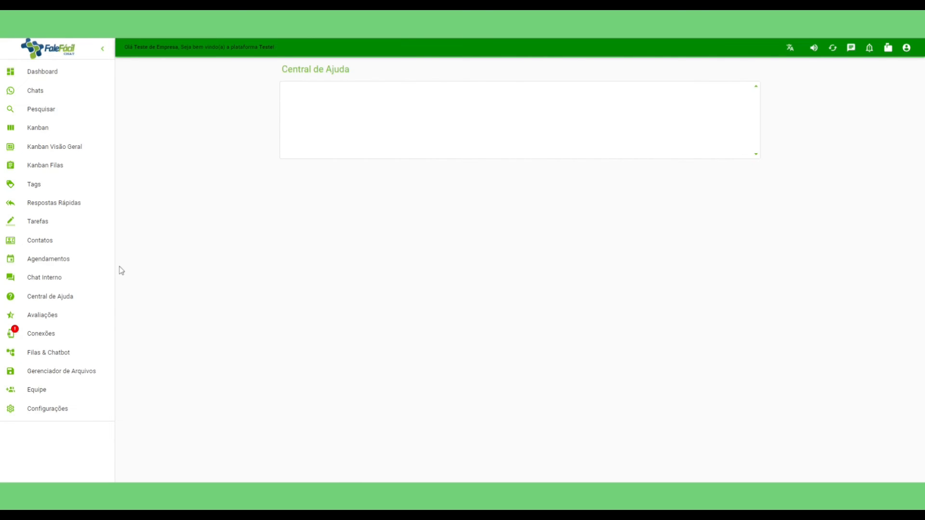
{"action": "left_click", "coordinate": [48, 278]}
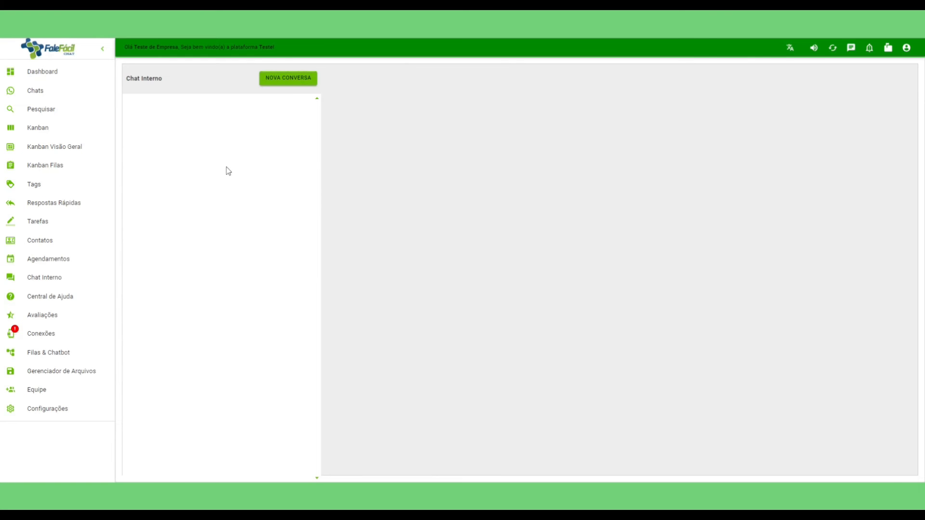
On Agendamentos, start a new scheduled message and check its contacts and repeat interval.
{"action": "left_click", "coordinate": [41, 263]}
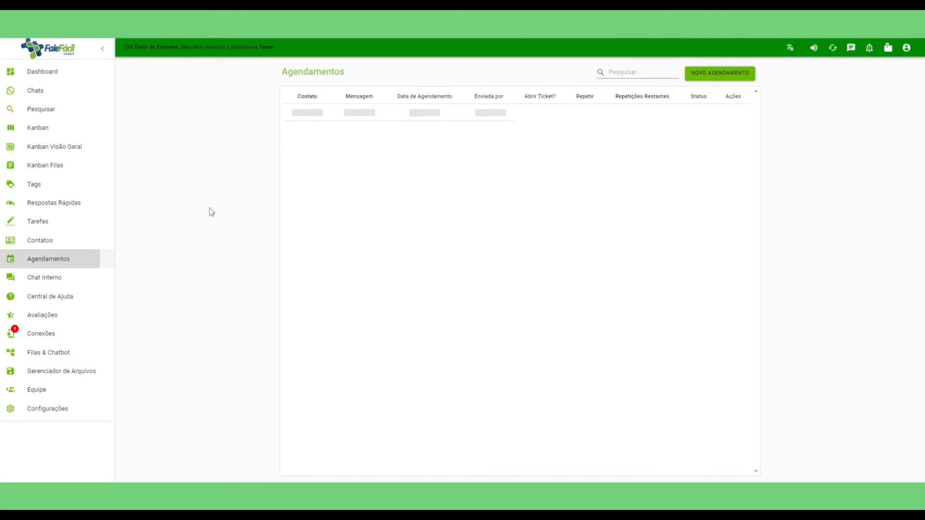
{"action": "left_click", "coordinate": [723, 77]}
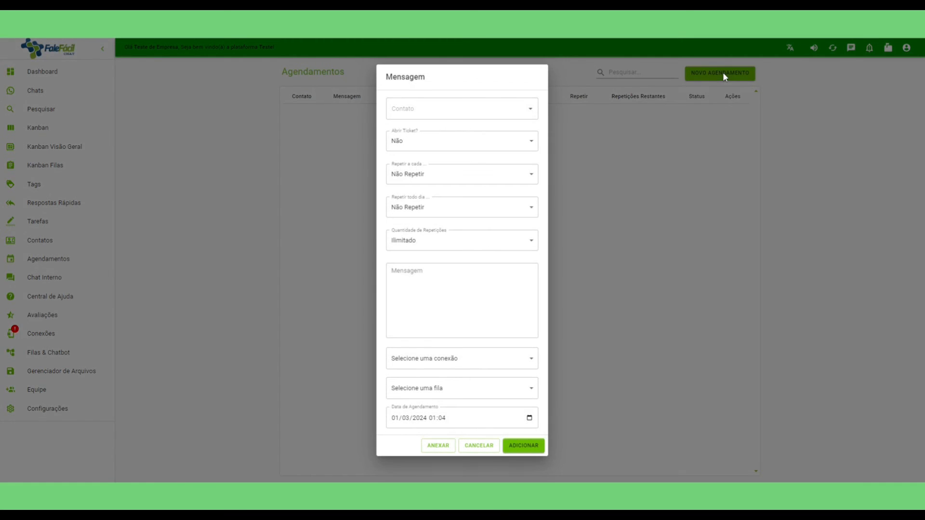
{"action": "left_click", "coordinate": [424, 109]}
{"action": "left_click", "coordinate": [478, 109]}
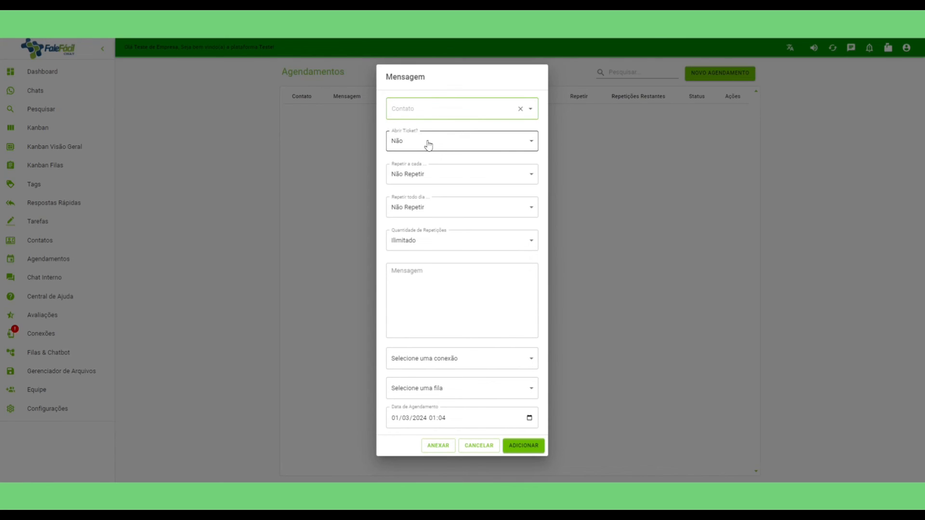
{"action": "left_click", "coordinate": [433, 176]}
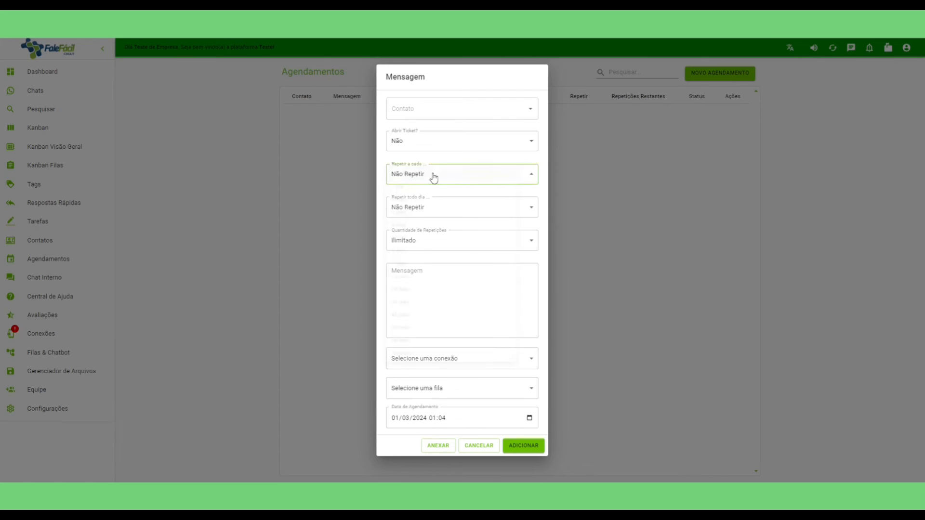
{"action": "left_click", "coordinate": [436, 176]}
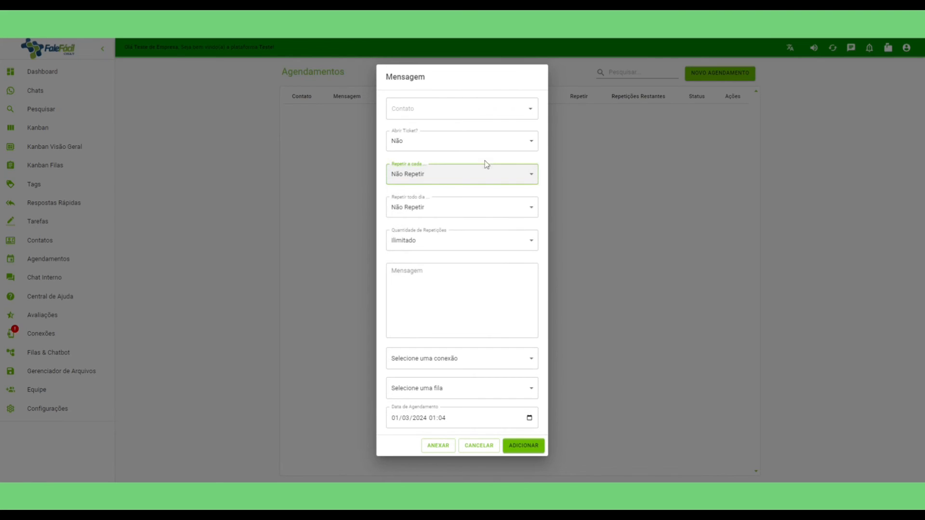
Review repetition and queue options, leaving Não Repetir and Ilimitado, and discard the message.
{"action": "left_click", "coordinate": [445, 207]}
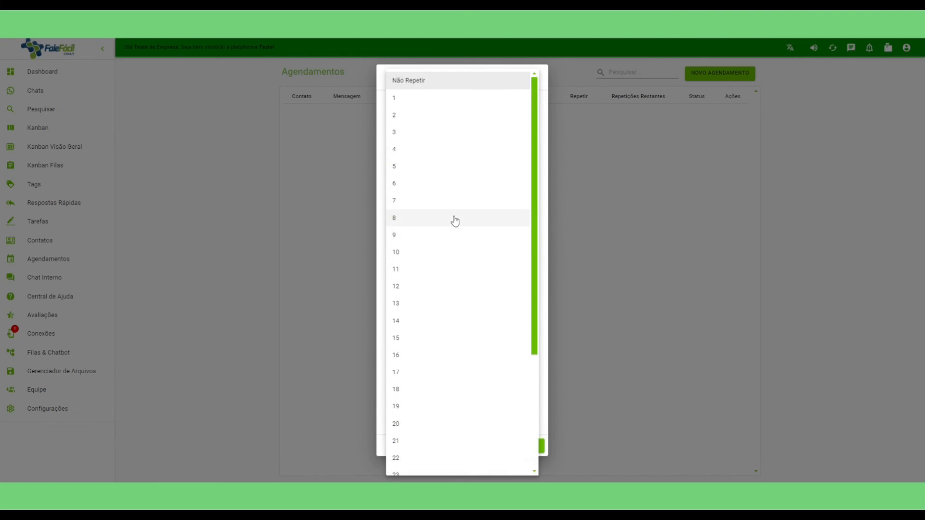
{"action": "left_click", "coordinate": [378, 254]}
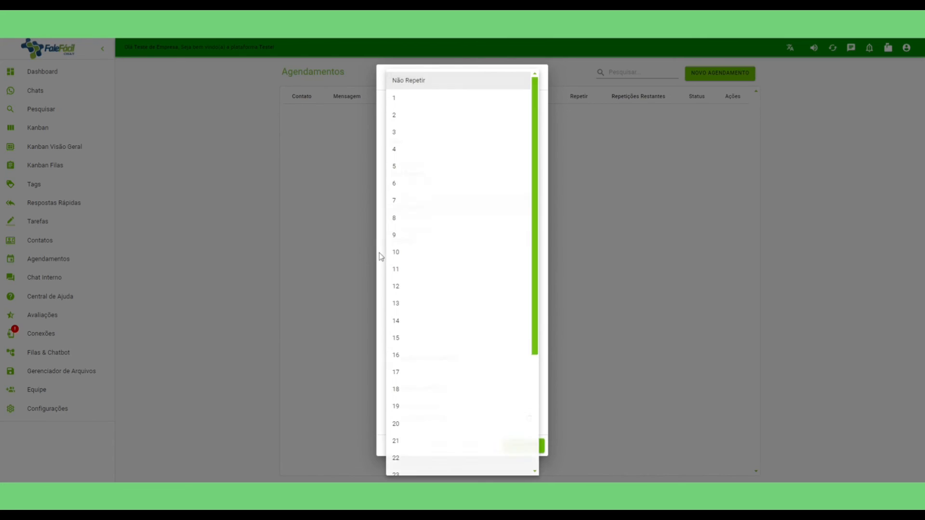
{"action": "left_click", "coordinate": [441, 243]}
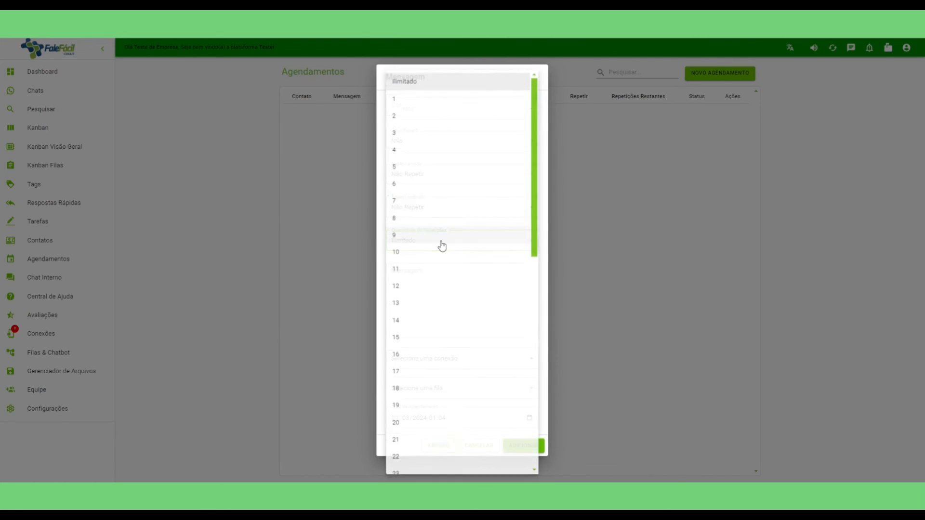
{"action": "left_click", "coordinate": [382, 327]}
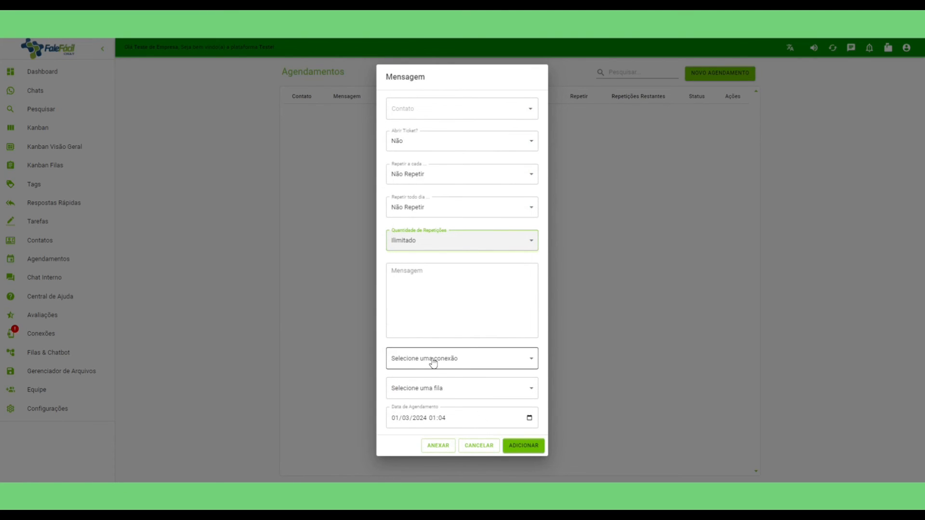
{"action": "left_click", "coordinate": [444, 386]}
{"action": "left_click", "coordinate": [444, 386]}
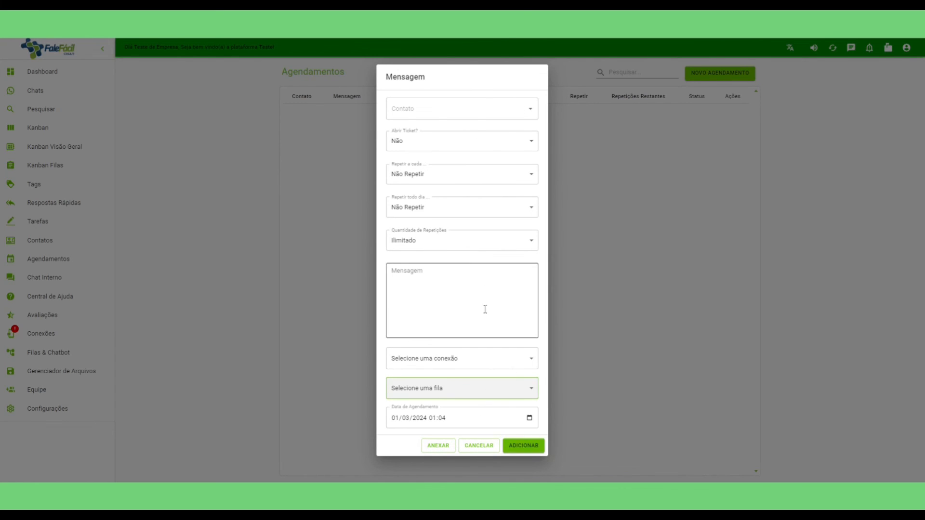
{"action": "left_click", "coordinate": [477, 446]}
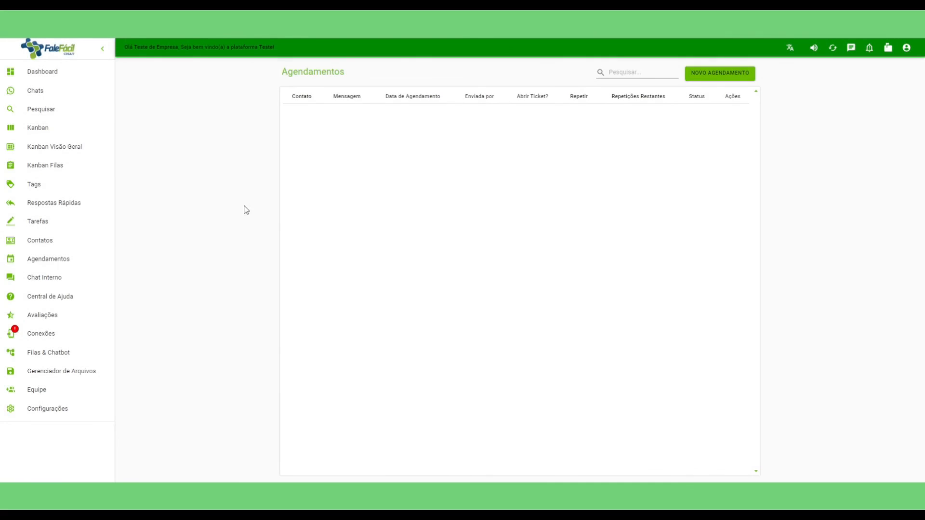
Go to Contatos and look over the Importar/Exportar options.
{"action": "left_click", "coordinate": [40, 242]}
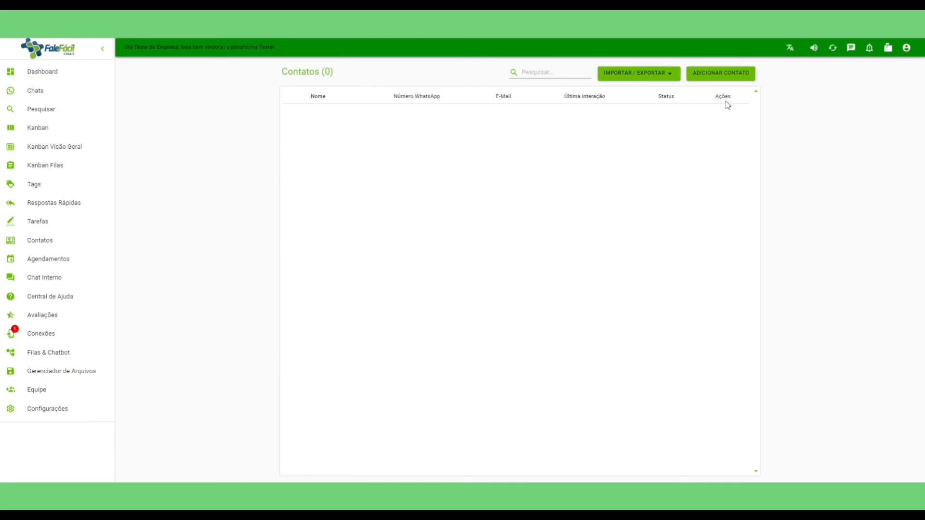
{"action": "left_click", "coordinate": [639, 76]}
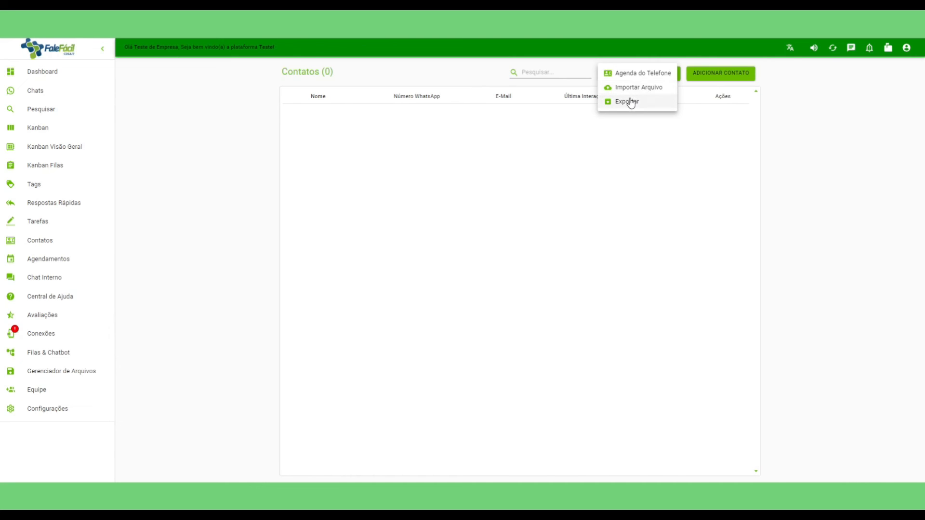
{"action": "left_click", "coordinate": [643, 166]}
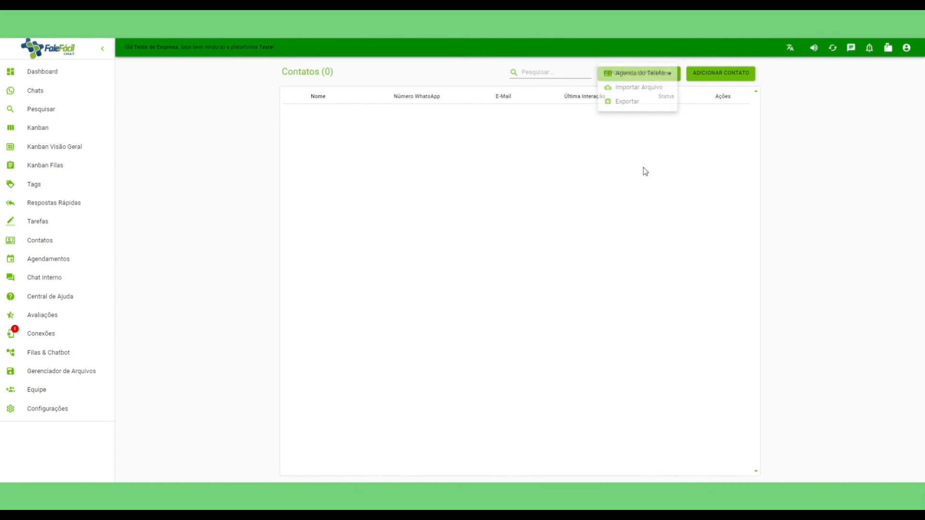
Open a new contact form, add an info row, discard it, and go to Tarefas.
{"action": "left_click", "coordinate": [718, 76]}
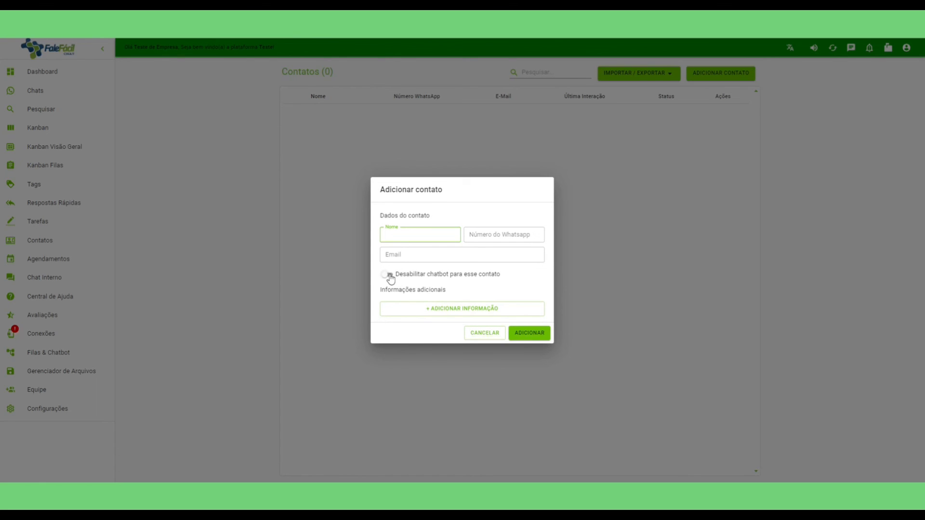
{"action": "left_click", "coordinate": [460, 311]}
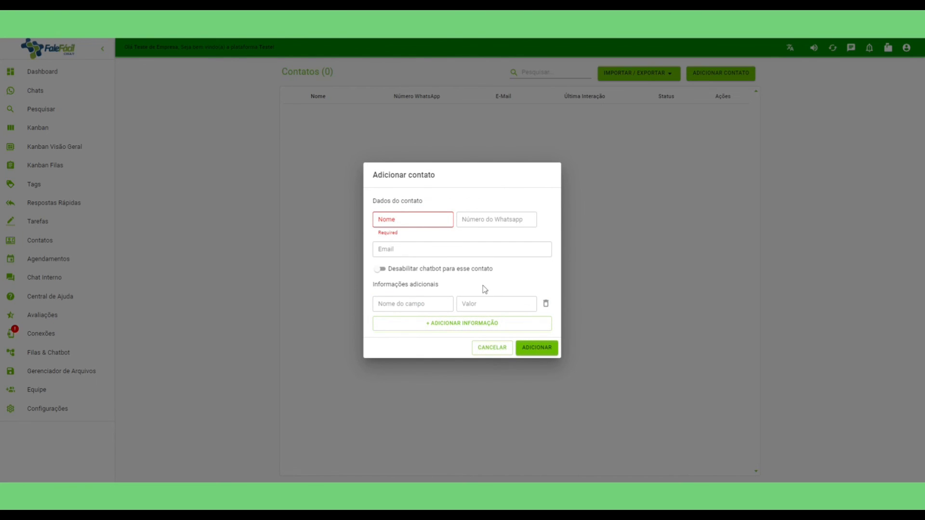
{"action": "left_click", "coordinate": [490, 349]}
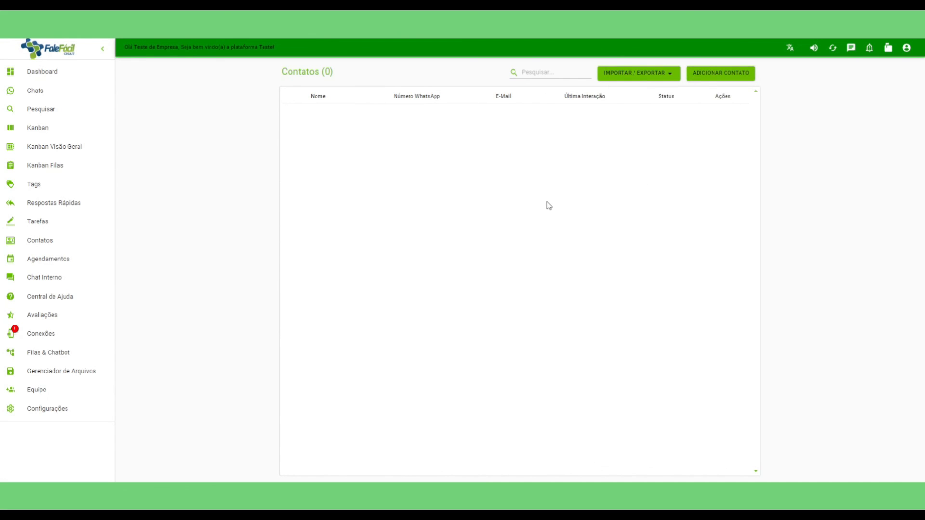
{"action": "left_click", "coordinate": [38, 221]}
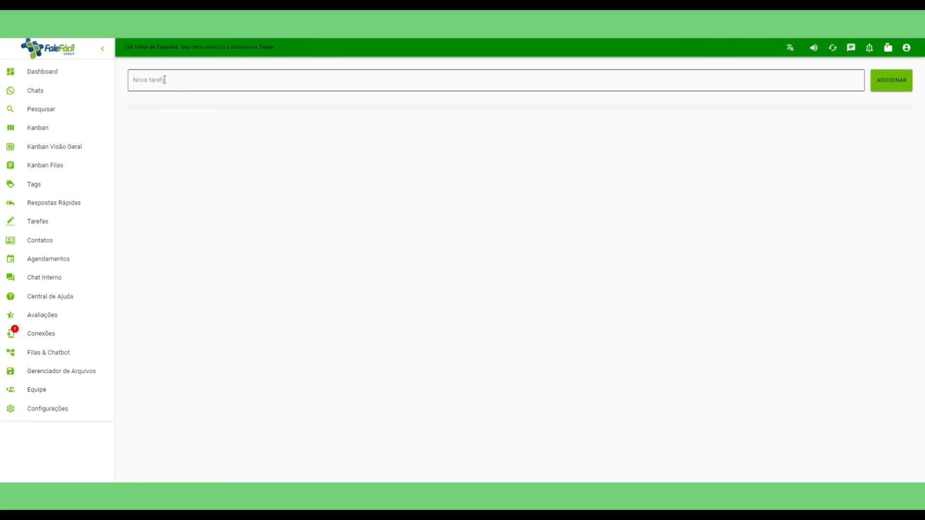
Add the task 'Teste de tarefa' to the task list.
{"action": "left_click", "coordinate": [192, 84]}
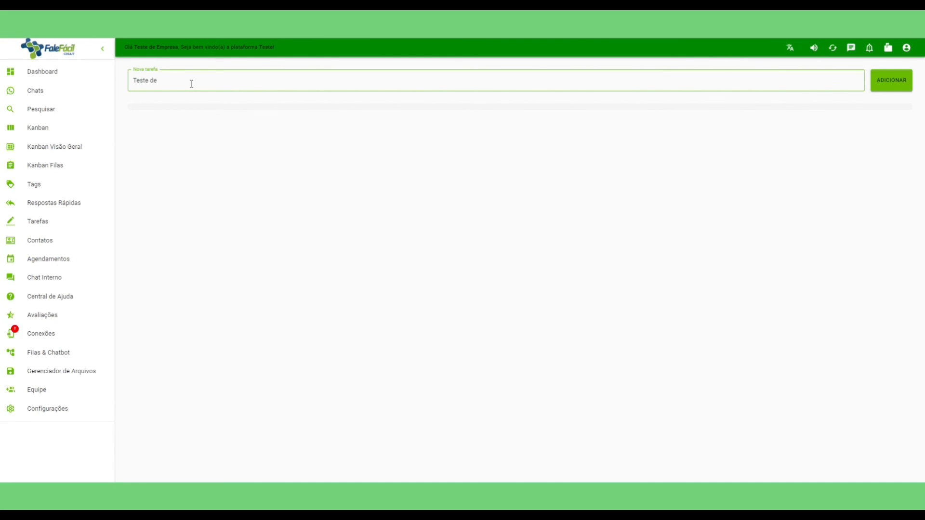
{"action": "left_click", "coordinate": [889, 83]}
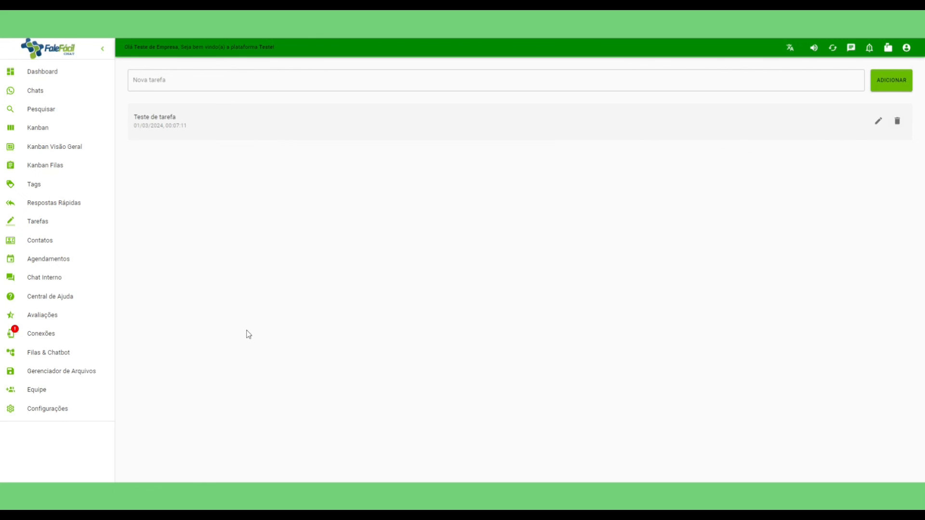
{"action": "left_click", "coordinate": [62, 208]}
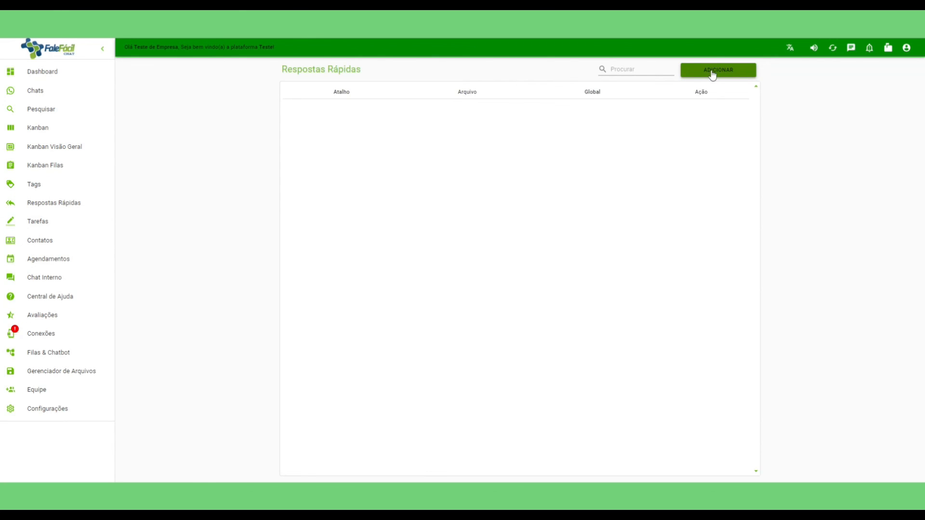
Save a global quick reply 'Link' whose message greets the contact by Primeiro Nome.
{"action": "left_click", "coordinate": [713, 73]}
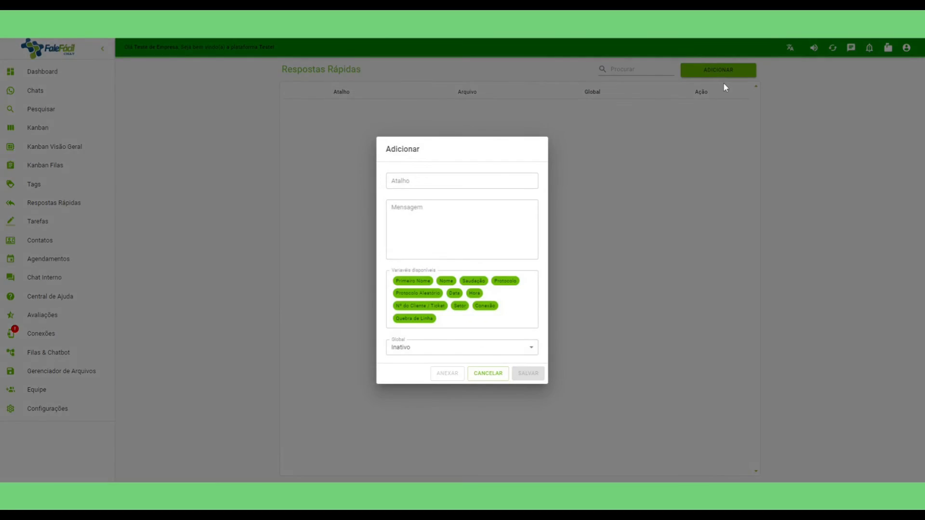
{"action": "left_click", "coordinate": [435, 181]}
{"action": "type", "text": "Link"}
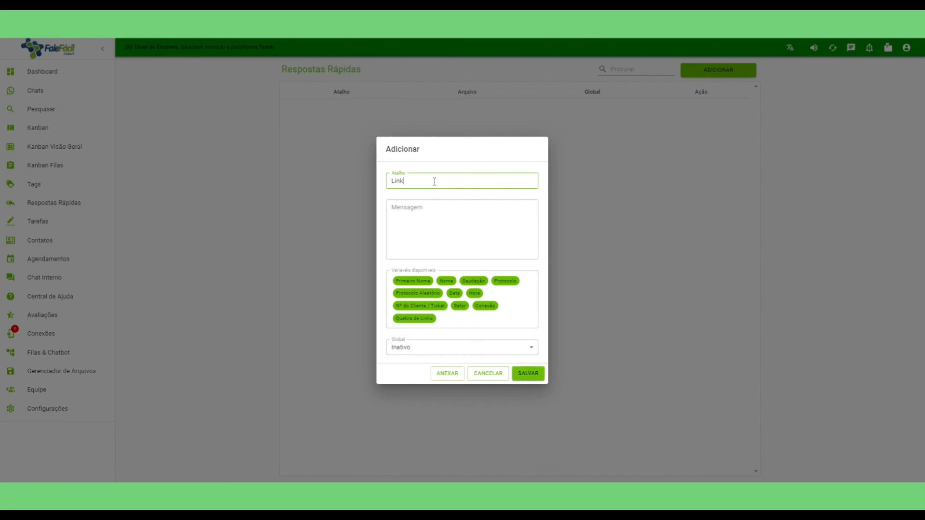
{"action": "key", "text": "Tab"}
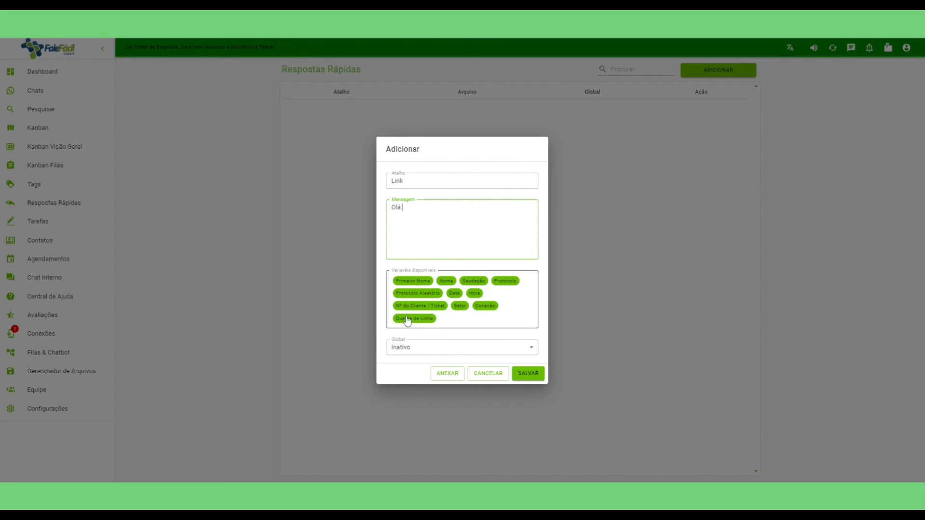
{"action": "left_click", "coordinate": [411, 282]}
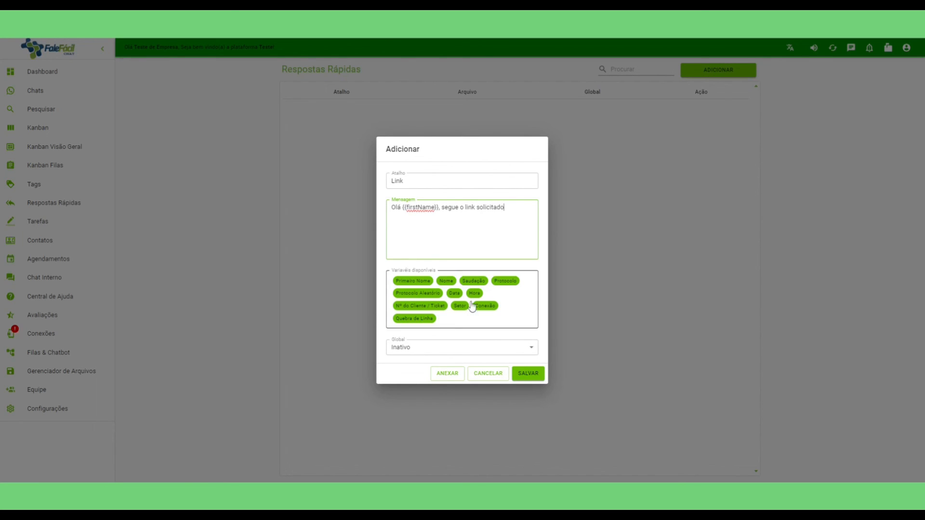
{"action": "left_click", "coordinate": [417, 347]}
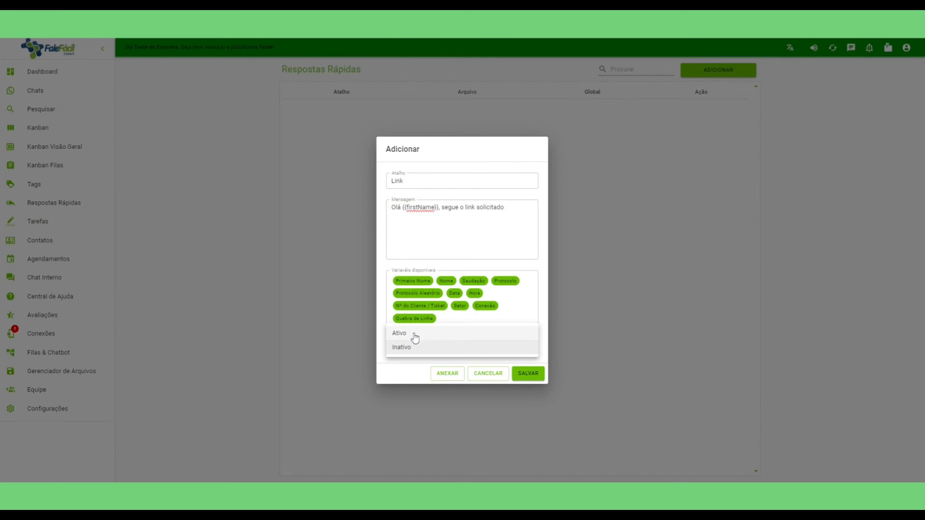
{"action": "left_click", "coordinate": [416, 334]}
{"action": "left_click", "coordinate": [528, 374]}
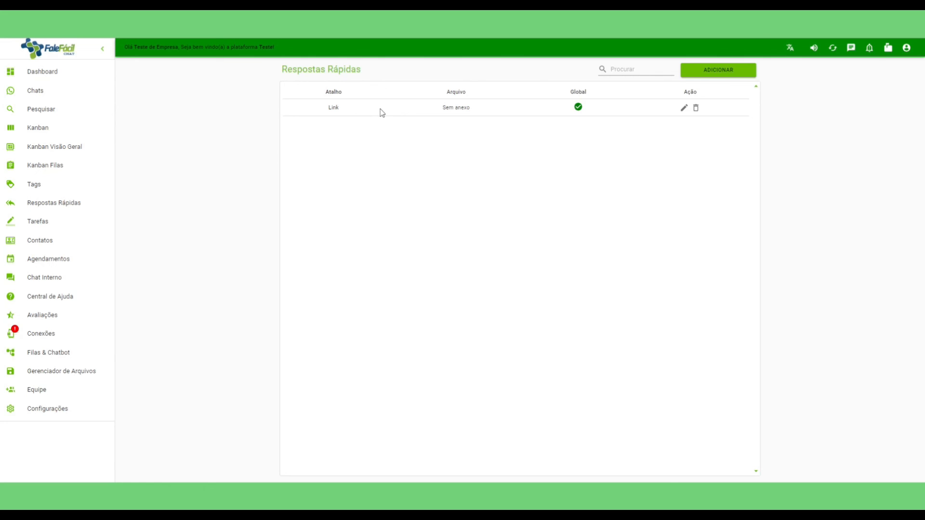
Create the tag 'Cliente Quente' in dark red #A62C2C, shown on the Kanban board.
{"action": "left_click", "coordinate": [47, 189]}
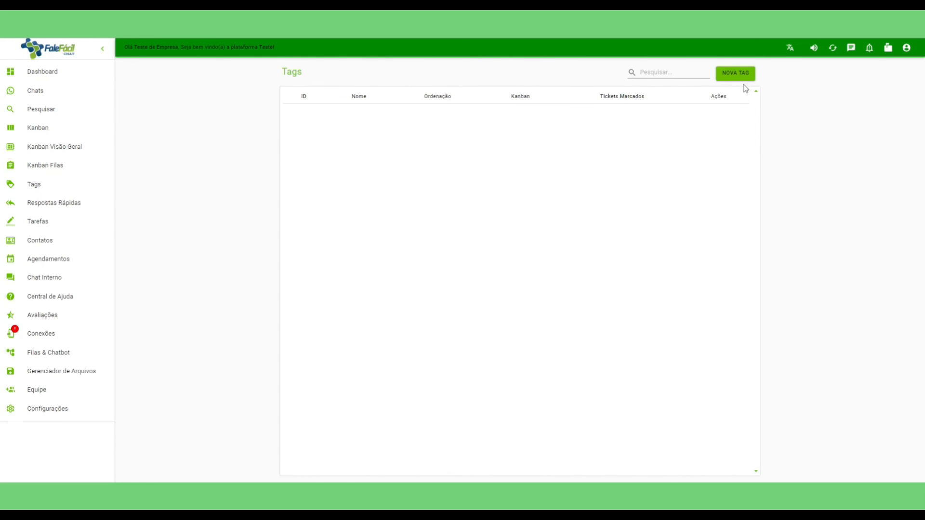
{"action": "left_click", "coordinate": [735, 75]}
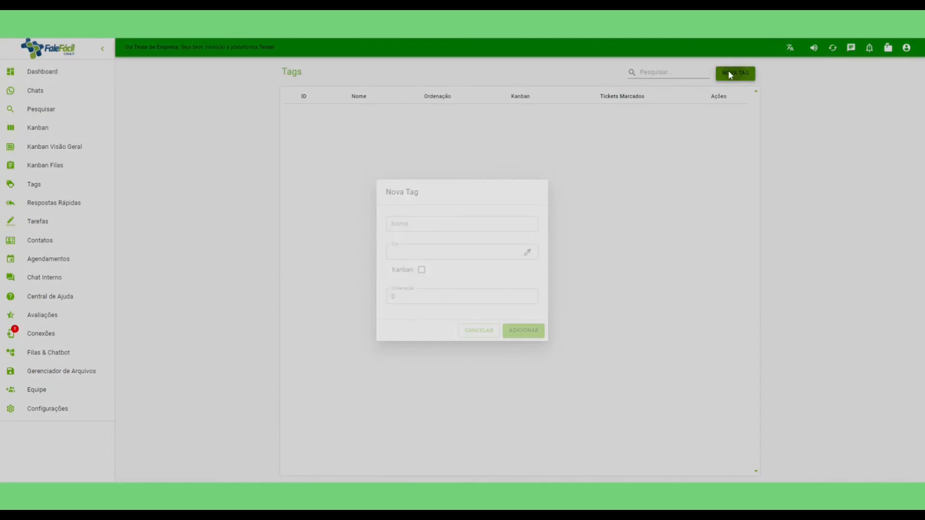
{"action": "left_click", "coordinate": [445, 223]}
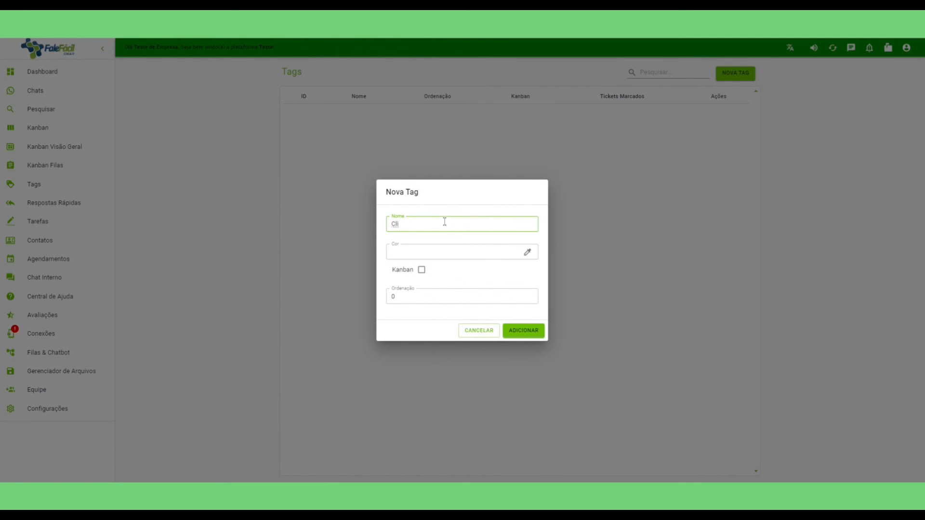
{"action": "type", "text": "Cliente QWuente"}
{"action": "left_click", "coordinate": [527, 252]}
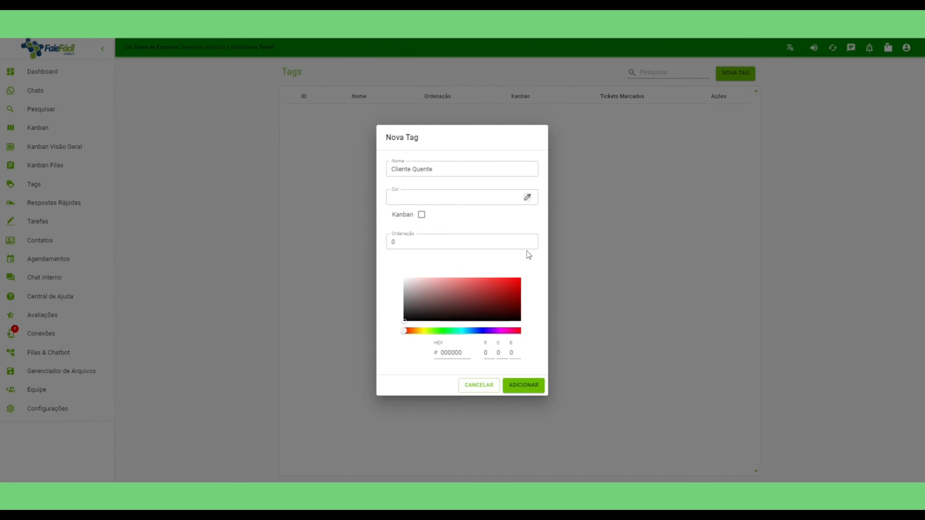
{"action": "left_click", "coordinate": [489, 292]}
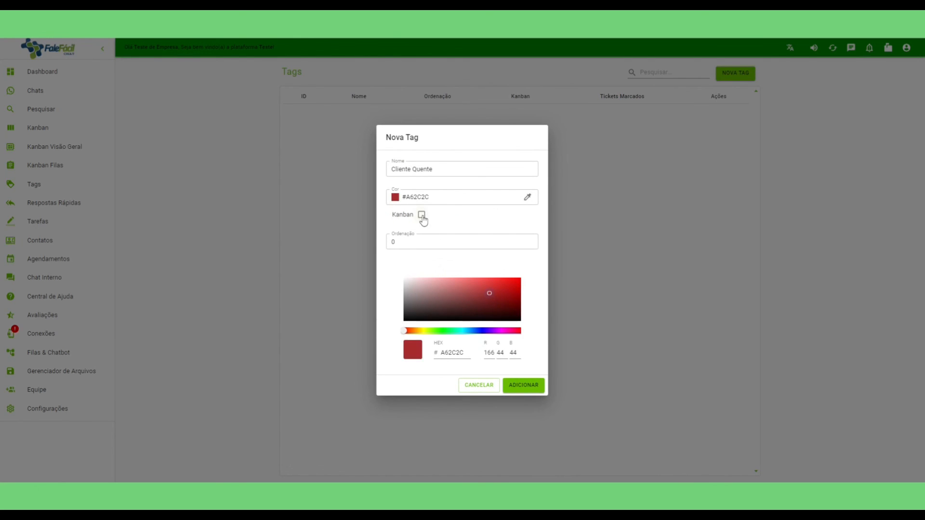
{"action": "left_click_drag", "start_coordinate": [407, 241], "coordinate": [387, 244]}
{"action": "left_click", "coordinate": [529, 385]}
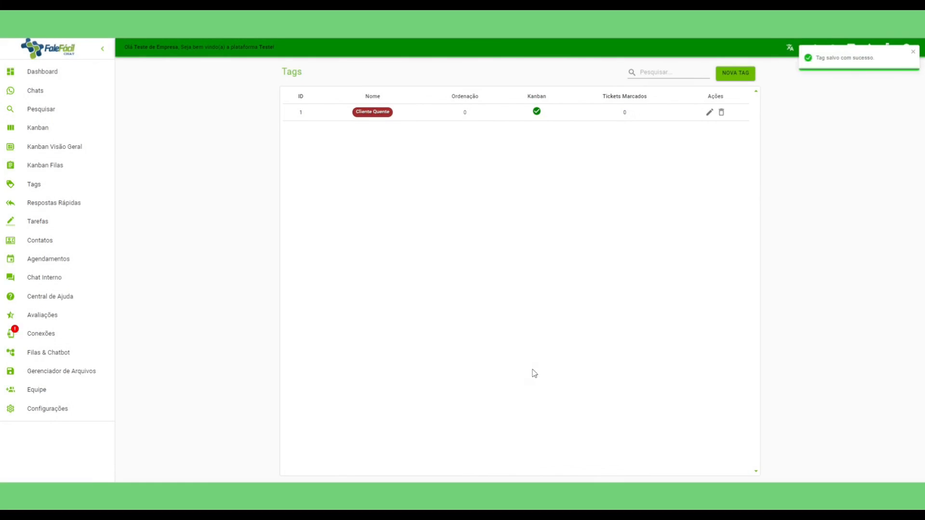
{"action": "left_click", "coordinate": [733, 74]}
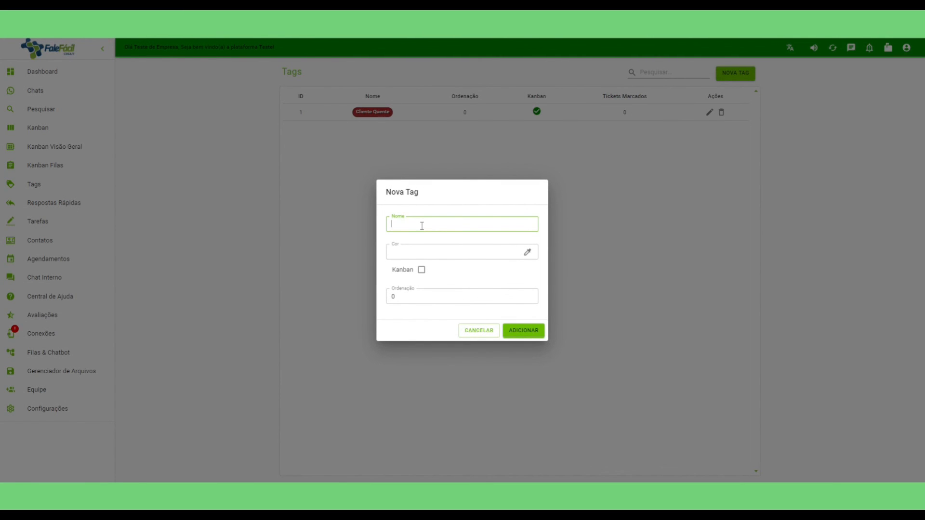
Save a green #6BB550 Kanban tag 'Solicitou proposta', then view the Kanban Filas board.
{"action": "type", "text": "Solicitou propo"}
{"action": "left_click", "coordinate": [442, 251]}
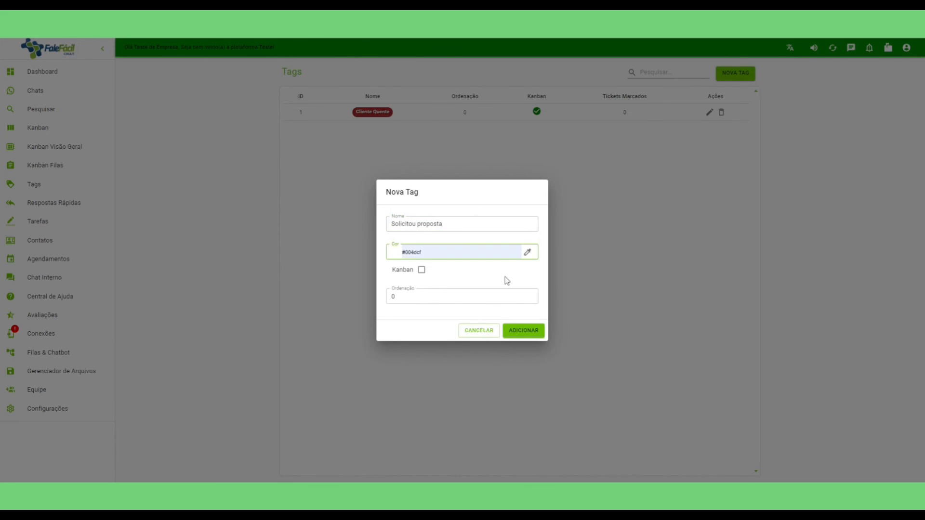
{"action": "left_click", "coordinate": [527, 252]}
{"action": "left_click", "coordinate": [442, 331]}
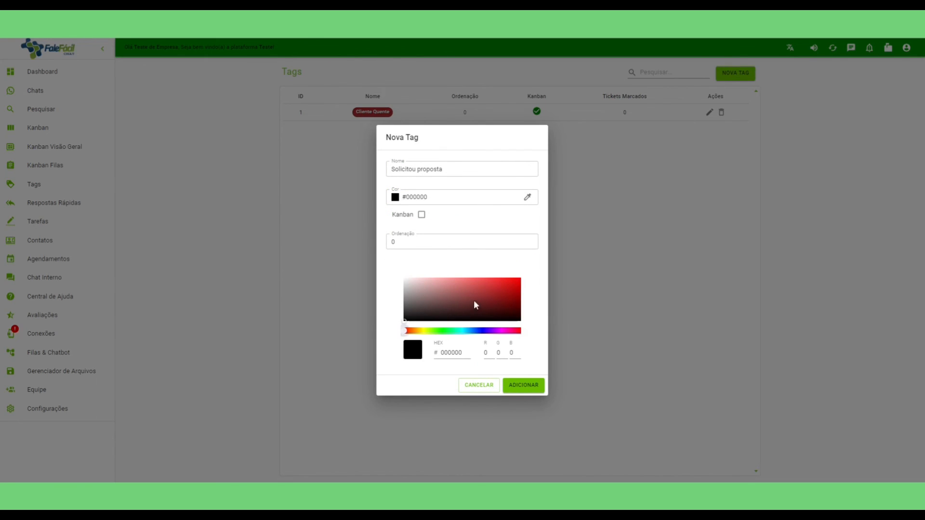
{"action": "left_click", "coordinate": [470, 290]}
{"action": "left_click", "coordinate": [437, 330]}
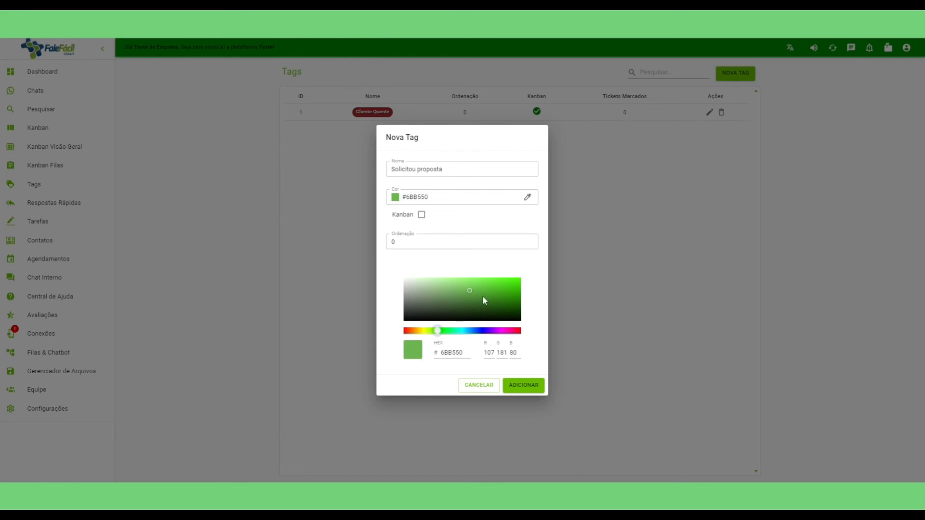
{"action": "left_click", "coordinate": [422, 214]}
{"action": "double_click", "coordinate": [391, 241]}
{"action": "left_click", "coordinate": [524, 385]}
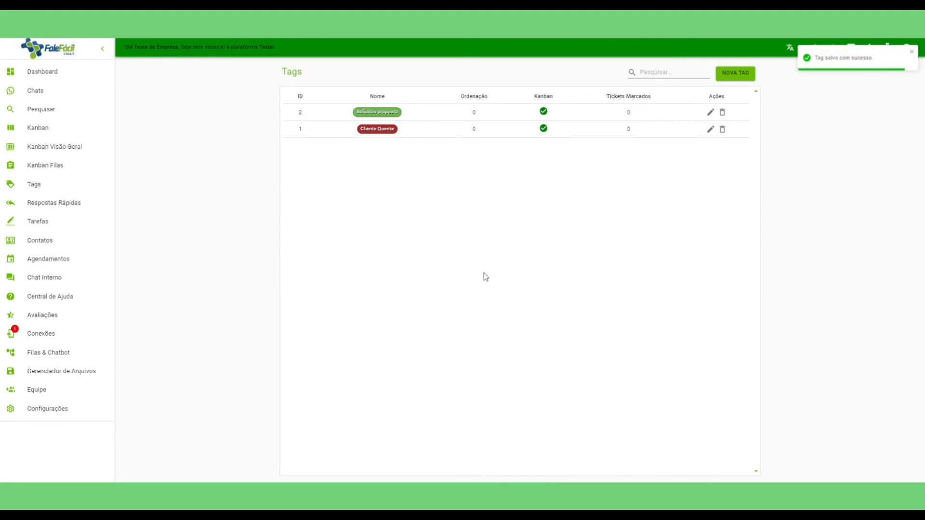
{"action": "left_click", "coordinate": [53, 166]}
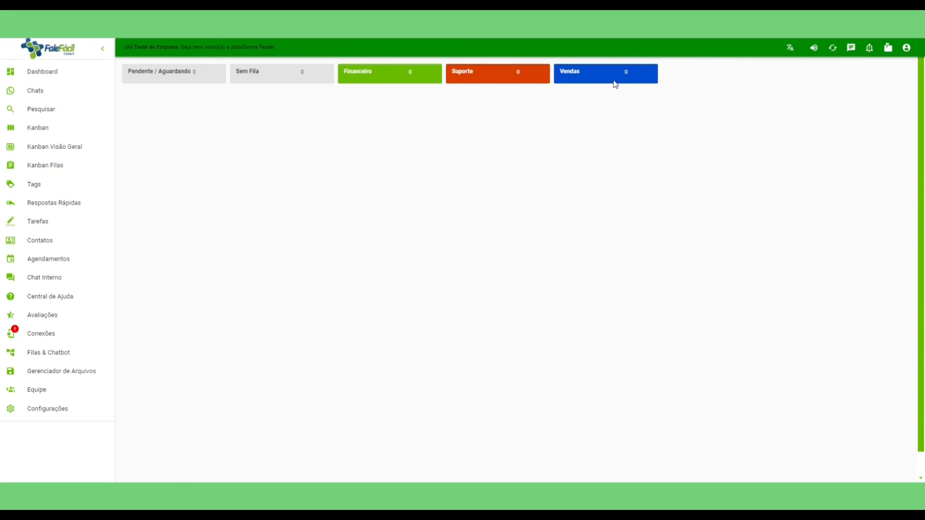
Check the Kanban Visão Geral, Kanban, Pesquisar and Chats pages, then go back to the Dashboard.
{"action": "left_click", "coordinate": [43, 148]}
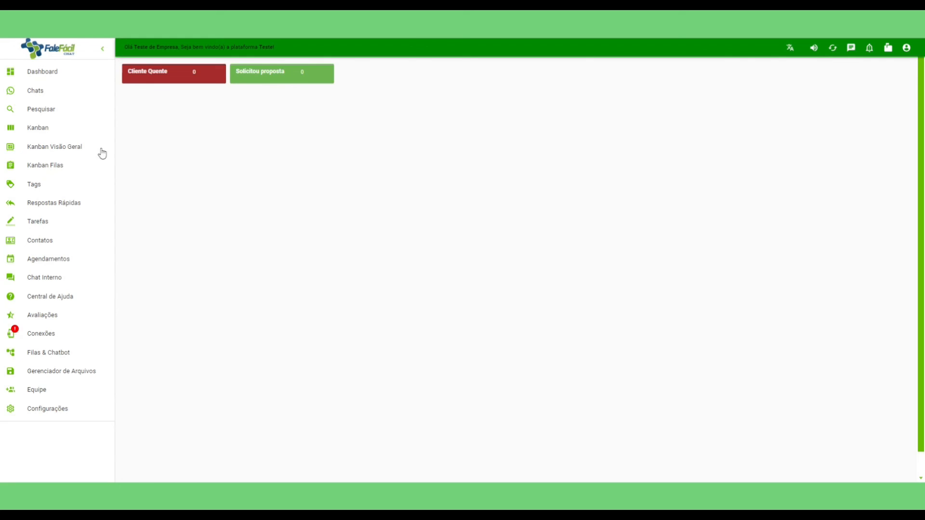
{"action": "left_click", "coordinate": [35, 131]}
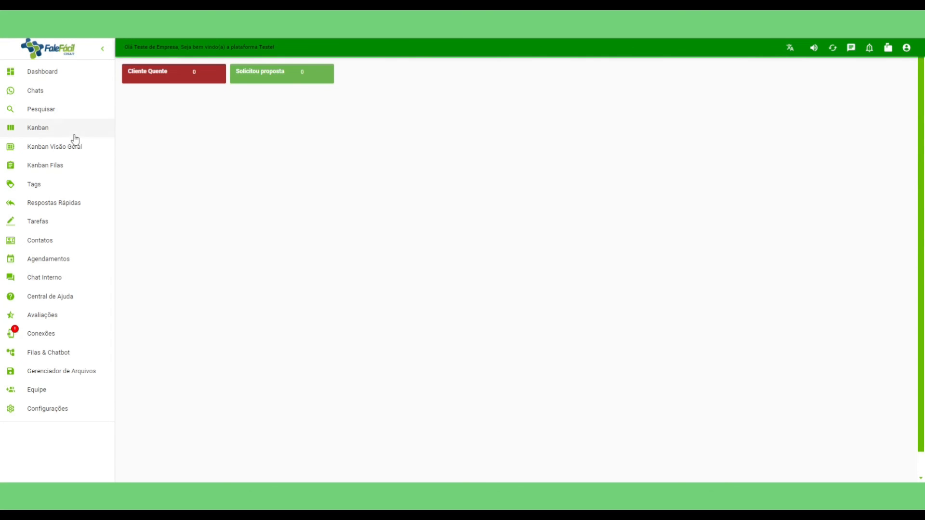
{"action": "left_click", "coordinate": [41, 108]}
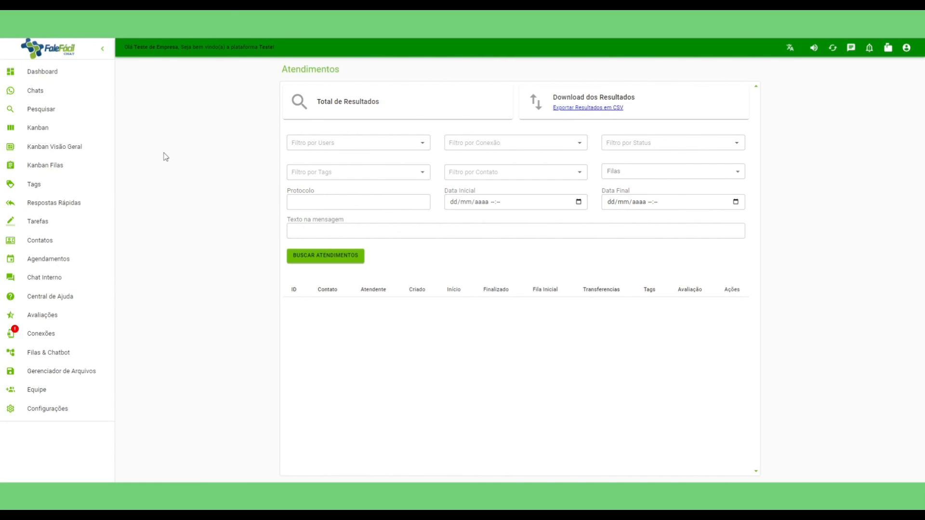
{"action": "left_click", "coordinate": [41, 93]}
{"action": "left_click", "coordinate": [41, 72]}
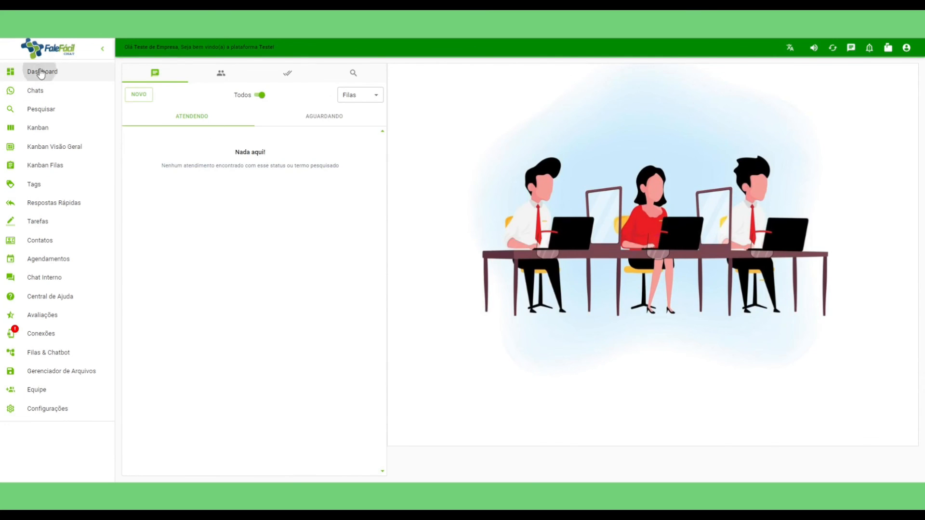